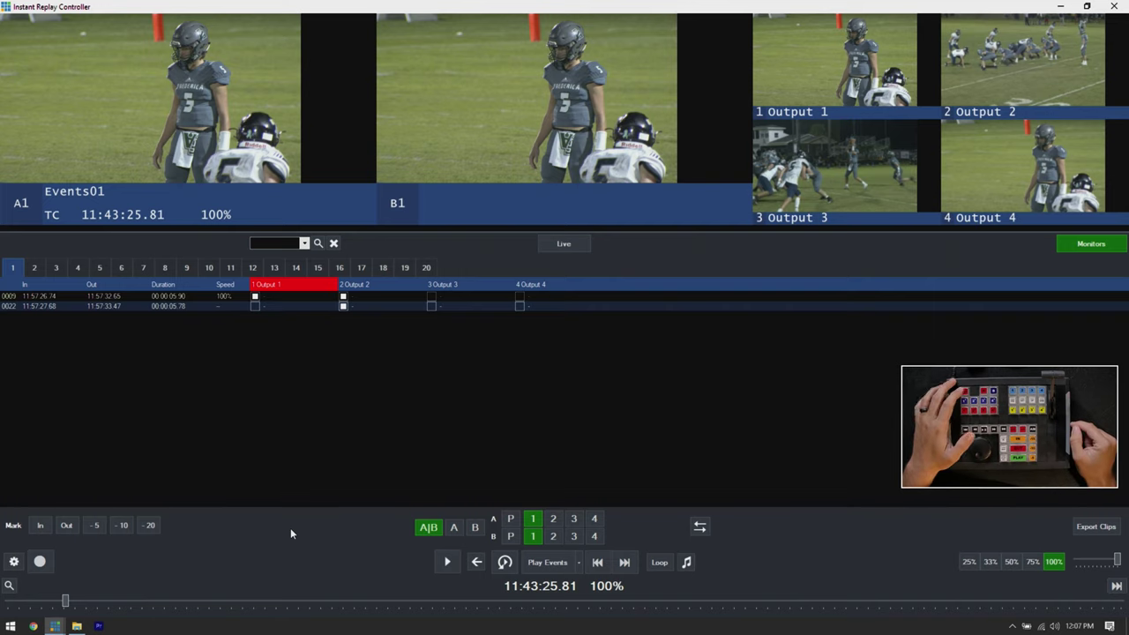
Step: Start the replay recording, turn Live mode off, and play the recorded footage in reverse
{"action": "key", "text": "r"}
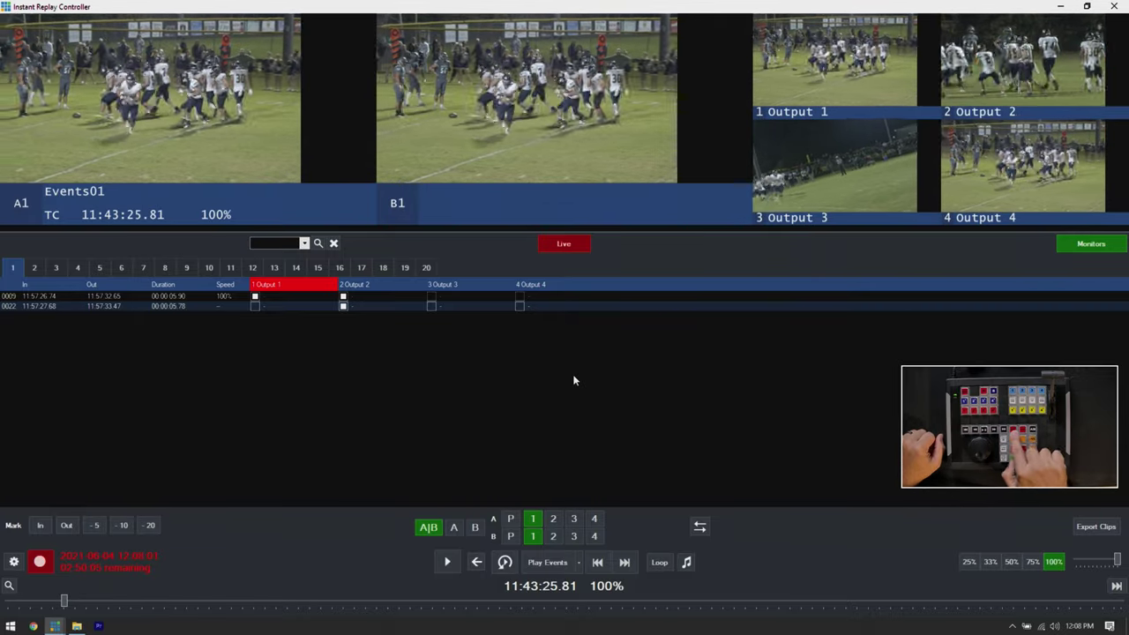
{"action": "key", "text": "l"}
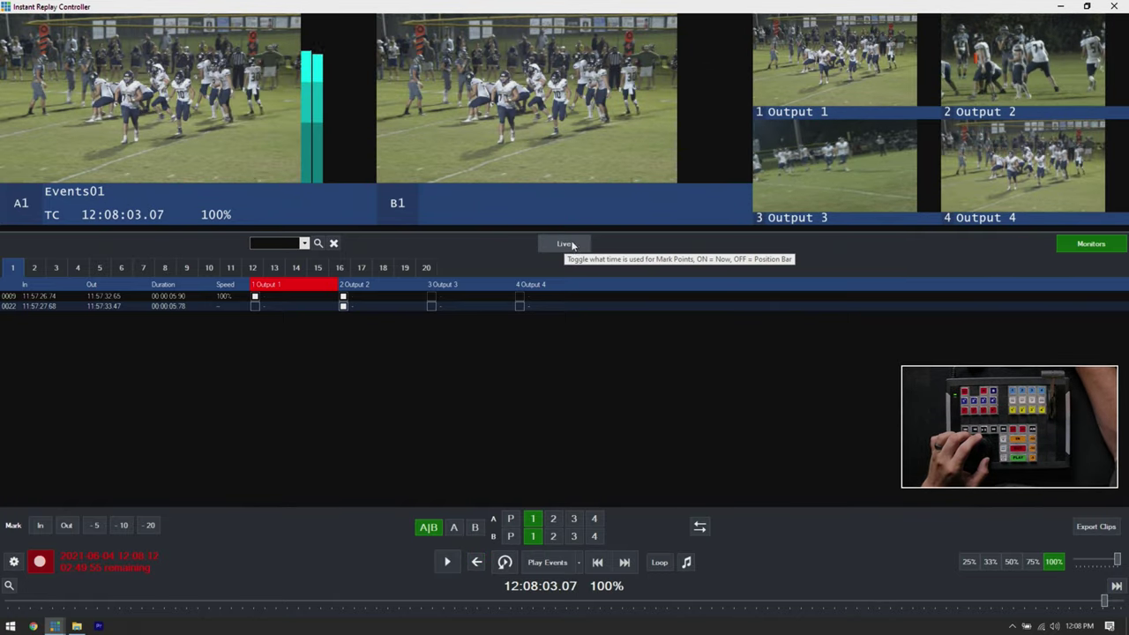
{"action": "key", "text": "j"}
{"action": "key", "text": "l"}
{"action": "key", "text": "j"}
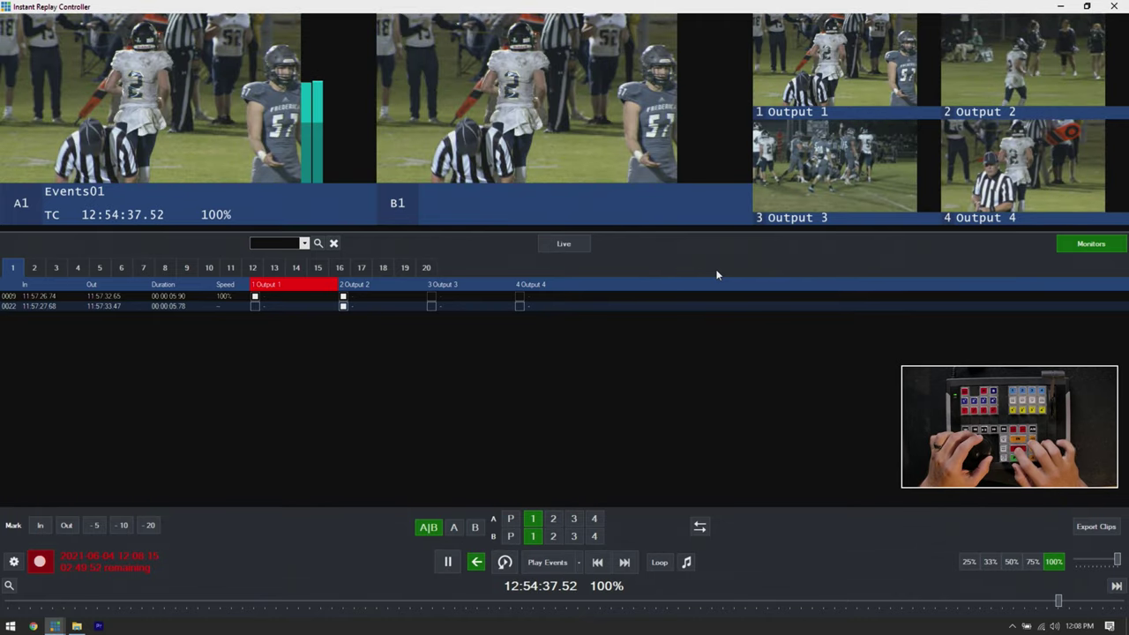
Step: Pause the reverse playback, nudge the footage slightly back, and jump to the newest recorded moment
{"action": "key", "text": "k"}
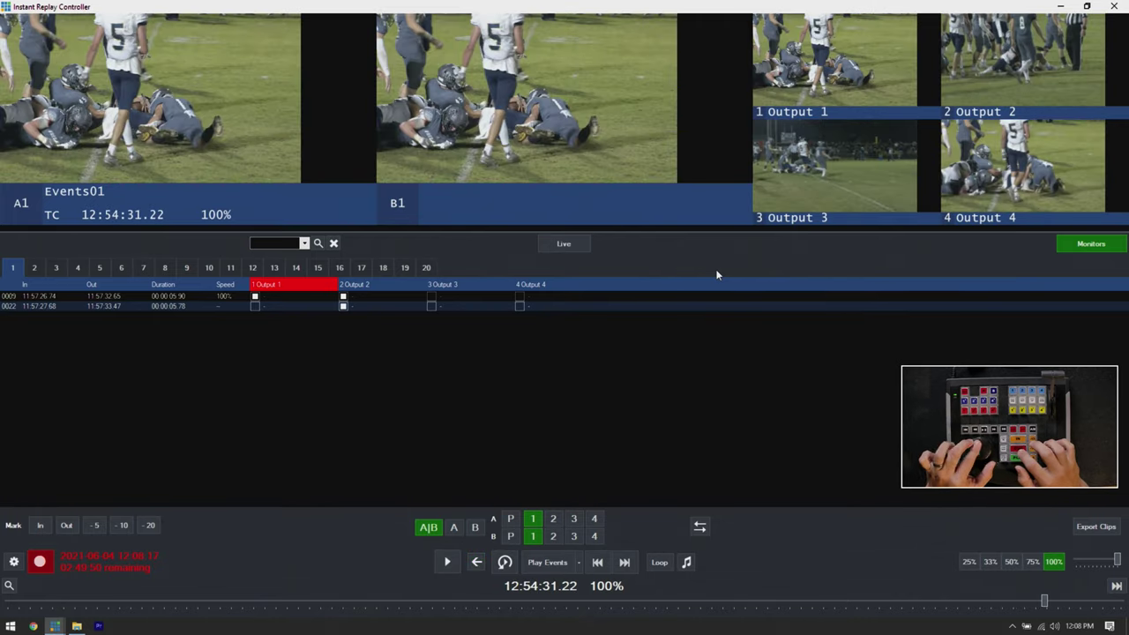
{"action": "key", "text": "Left"}
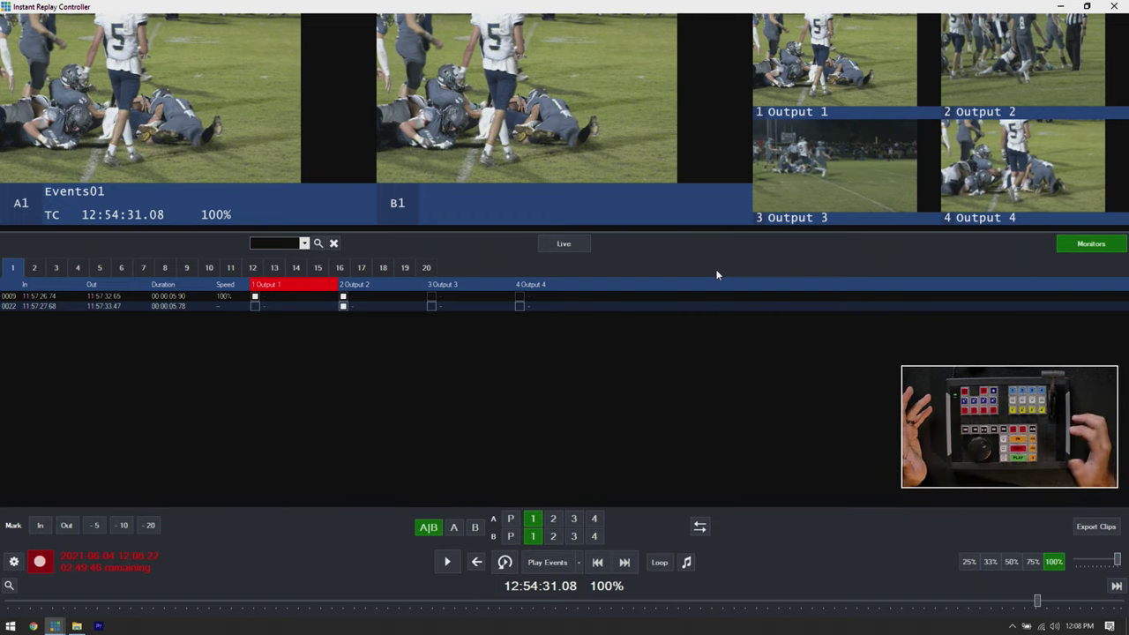
{"action": "key", "text": "End"}
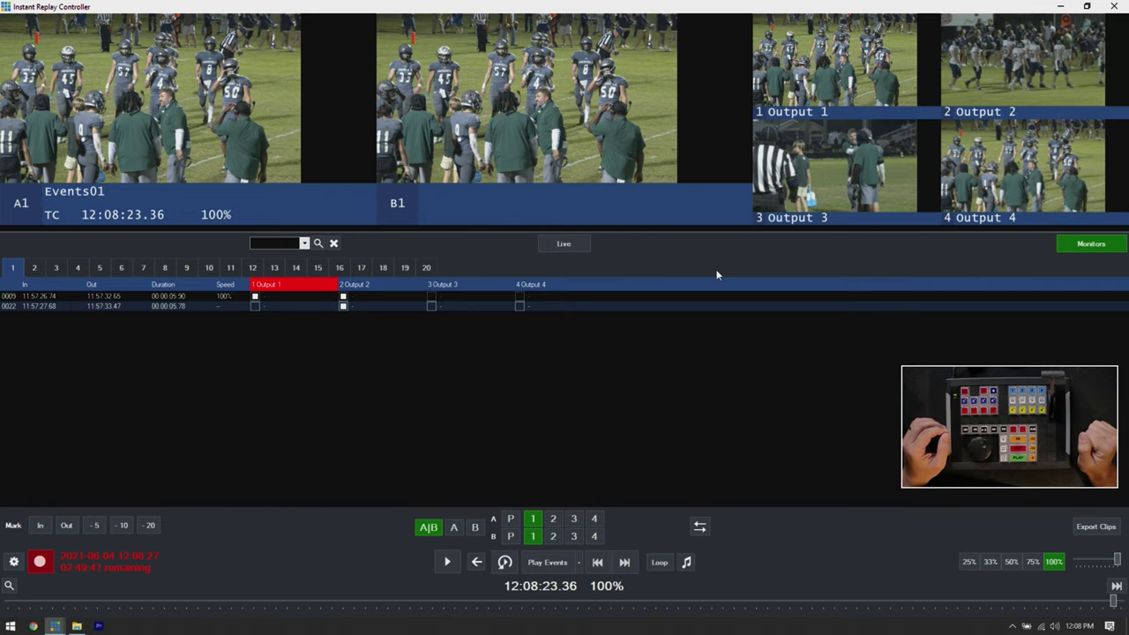
Step: Switch Live mode on, off, and on again while the recording runs
{"action": "key", "text": "l"}
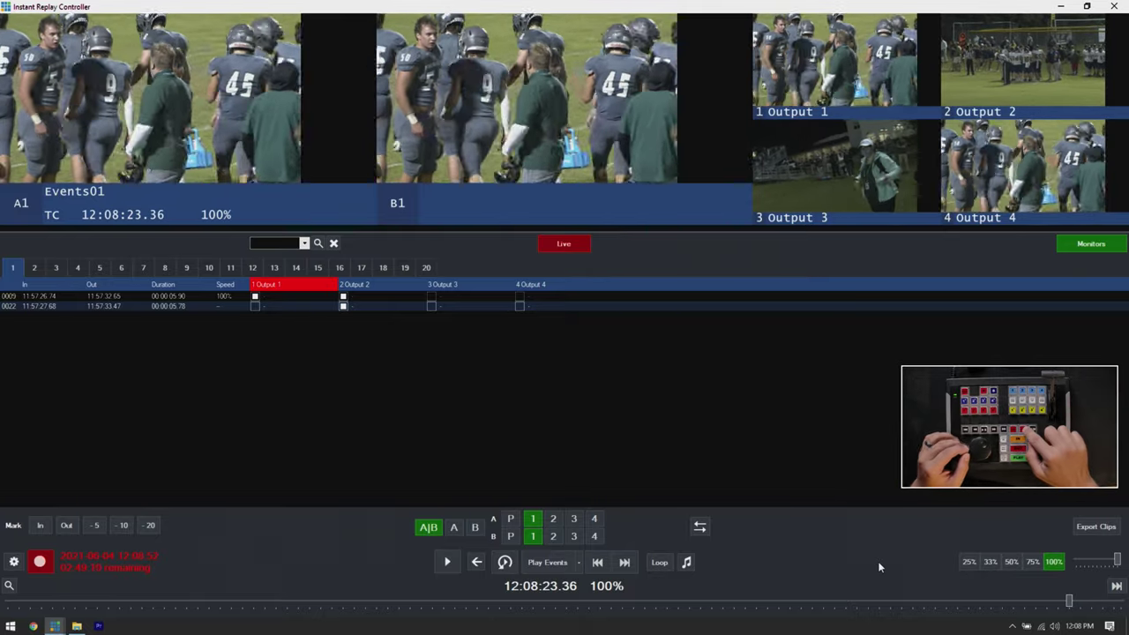
{"action": "key", "text": "l"}
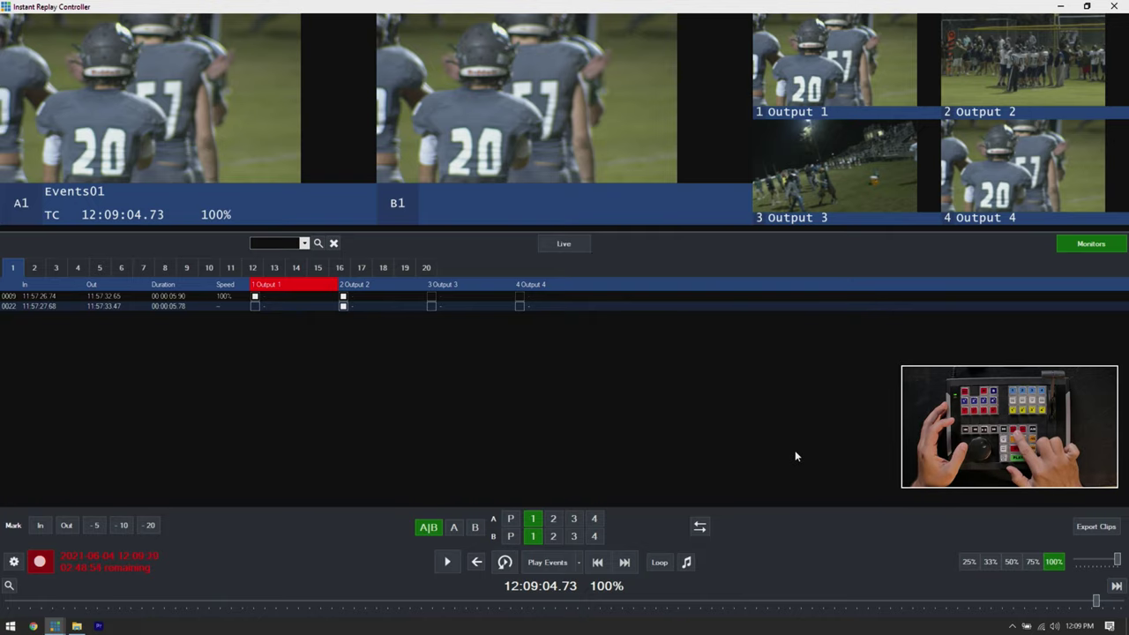
{"action": "key", "text": "l"}
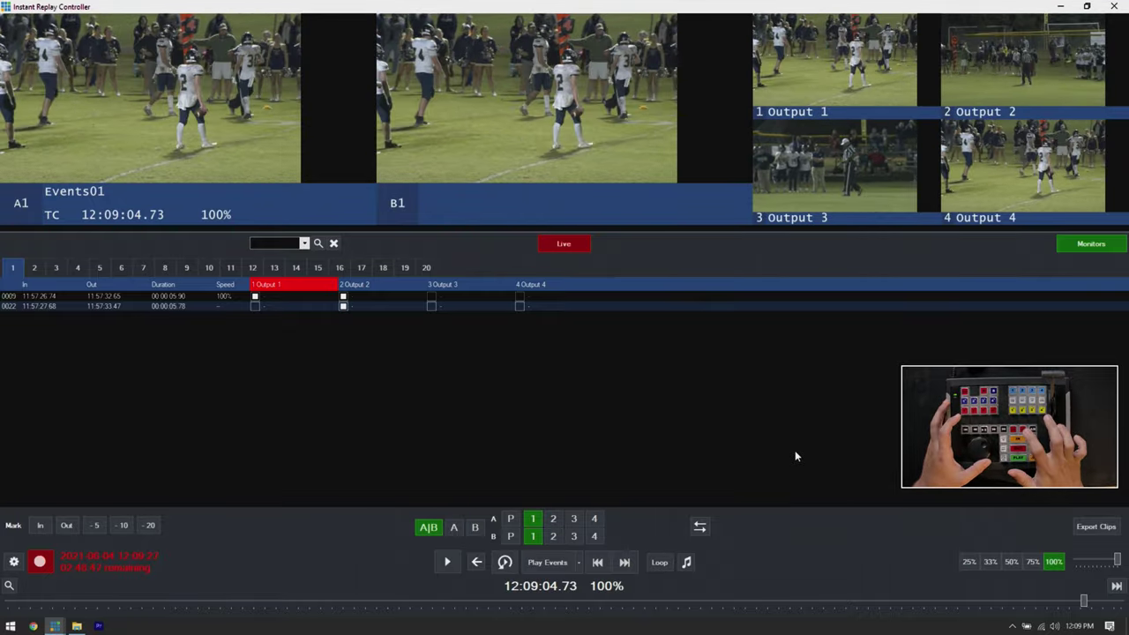
Step: Play back the recent footage with Live mode off, pause it at 12:09:23.90, and stop recording
{"action": "key", "text": "k"}
{"action": "key", "text": "j"}
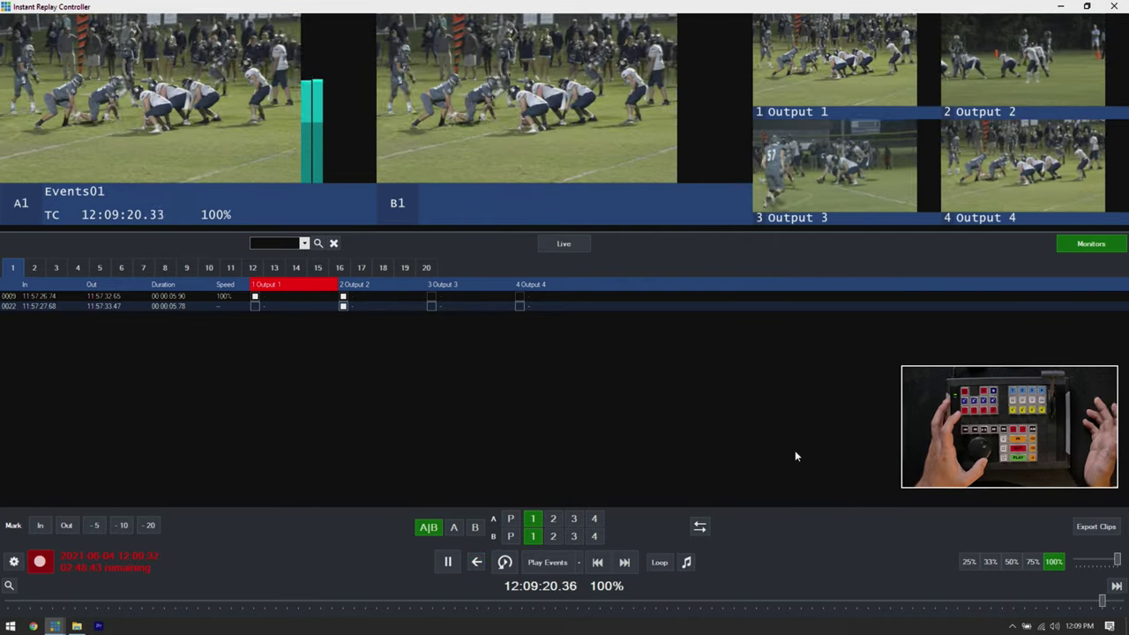
{"action": "key", "text": "space"}
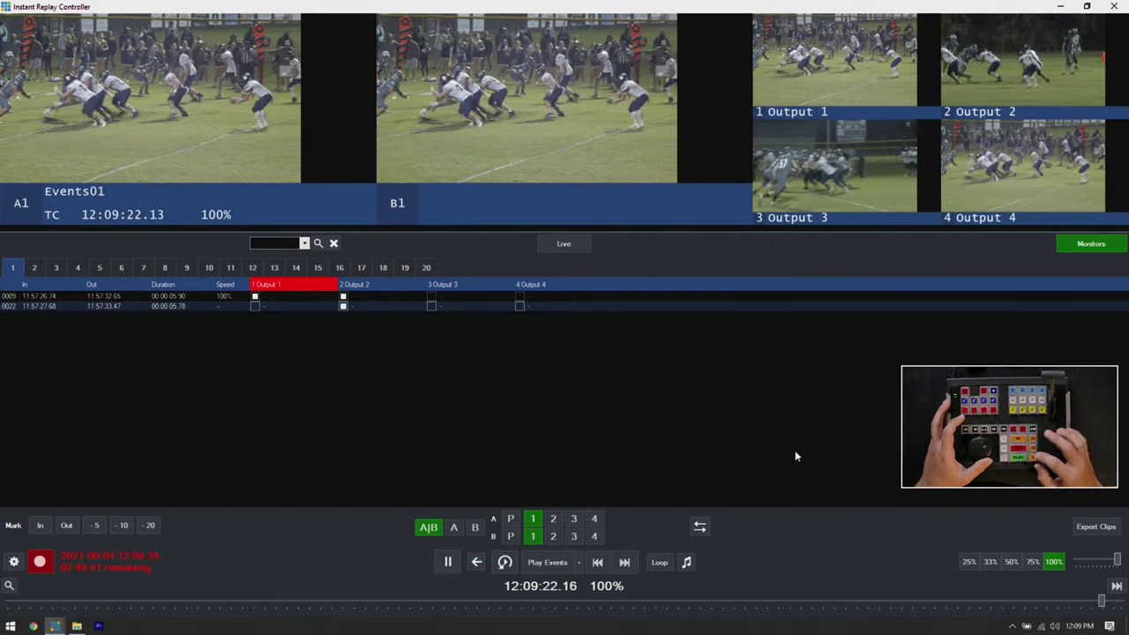
{"action": "key", "text": "space"}
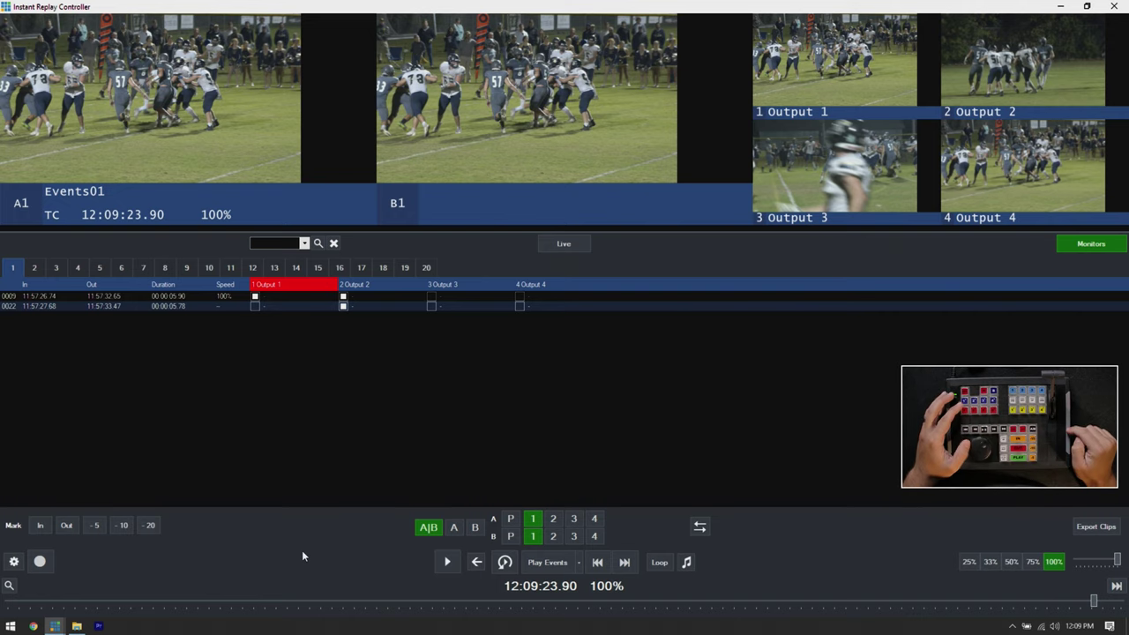
Step: Cycle channel B repeatedly through camera angles 1 to 4, ending on camera 1
{"action": "key", "text": "2"}
{"action": "key", "text": "1"}
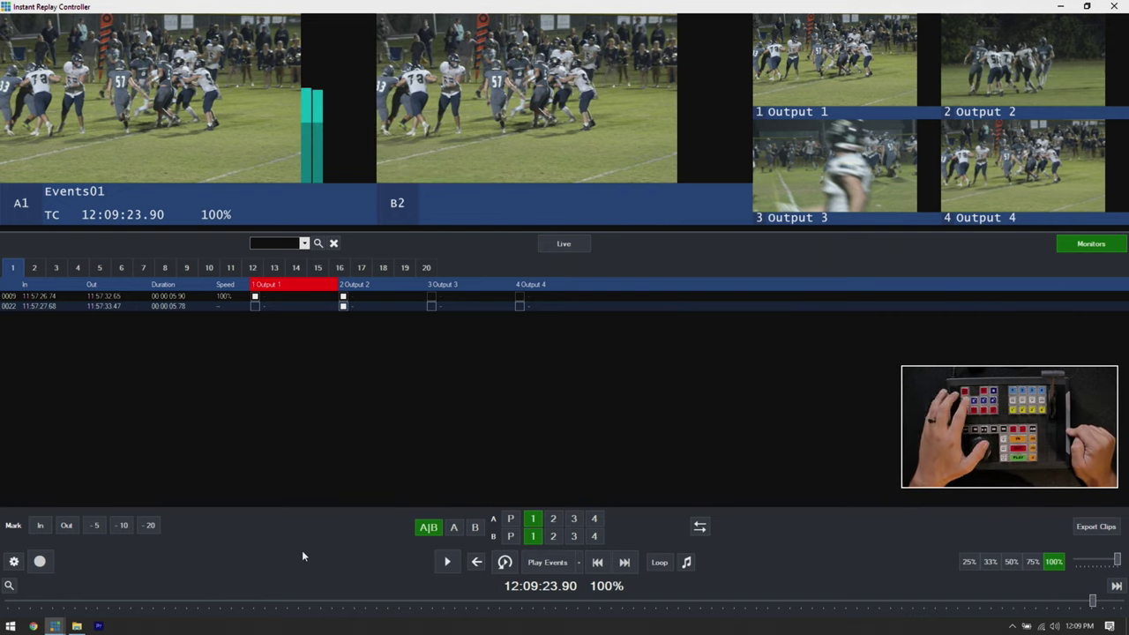
{"action": "key", "text": "2"}
{"action": "key", "text": "3"}
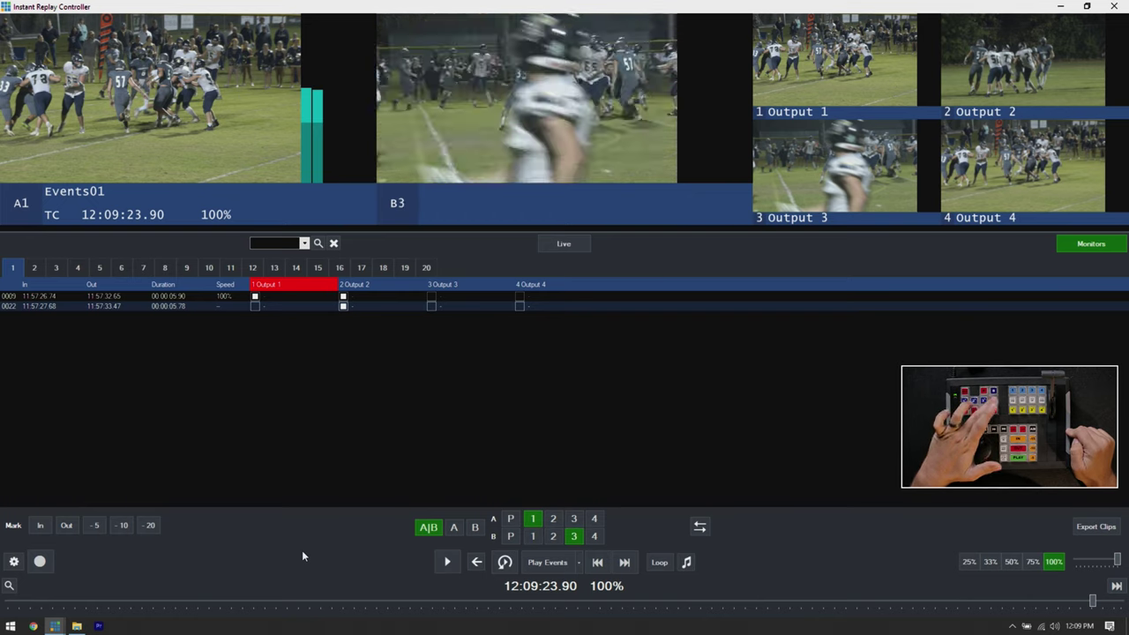
{"action": "key", "text": "4"}
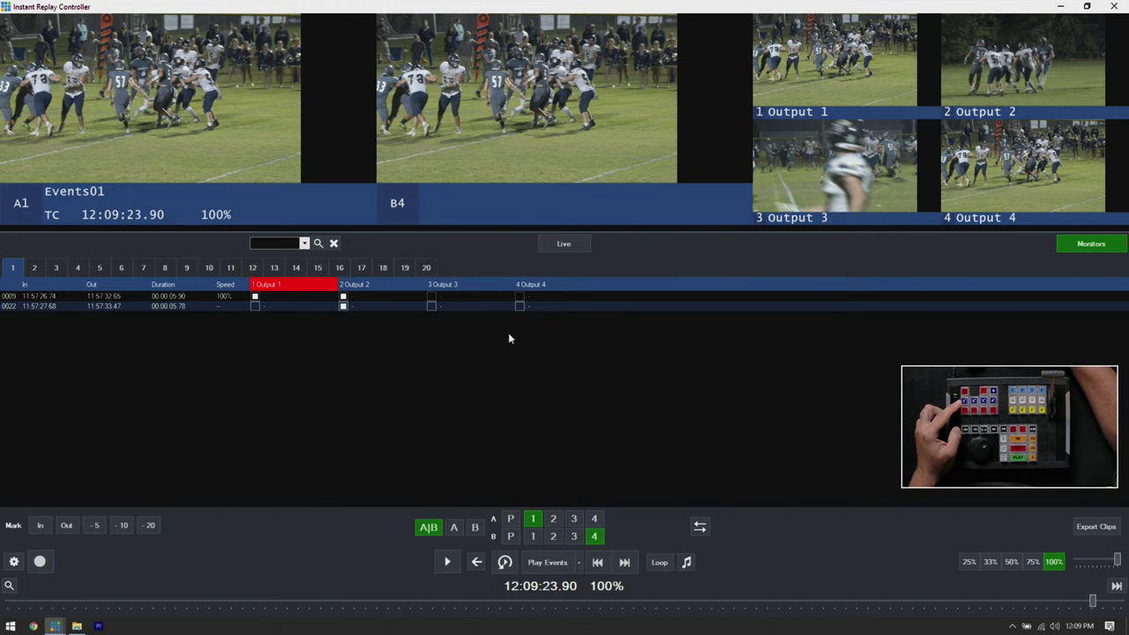
{"action": "key", "text": "1"}
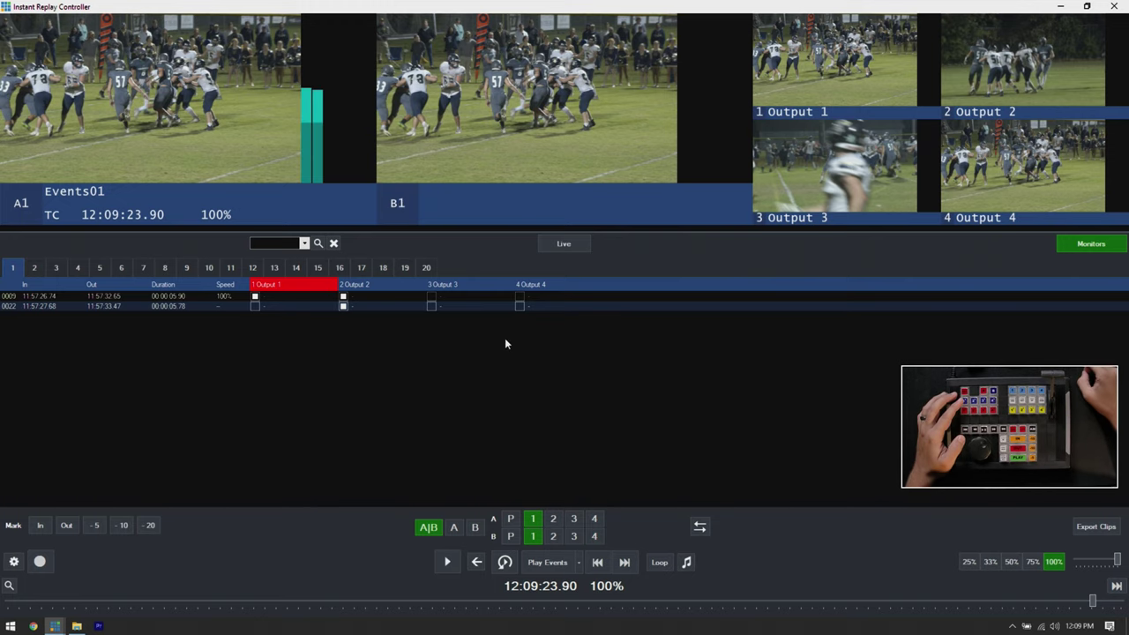
{"action": "key", "text": "2"}
{"action": "key", "text": "3"}
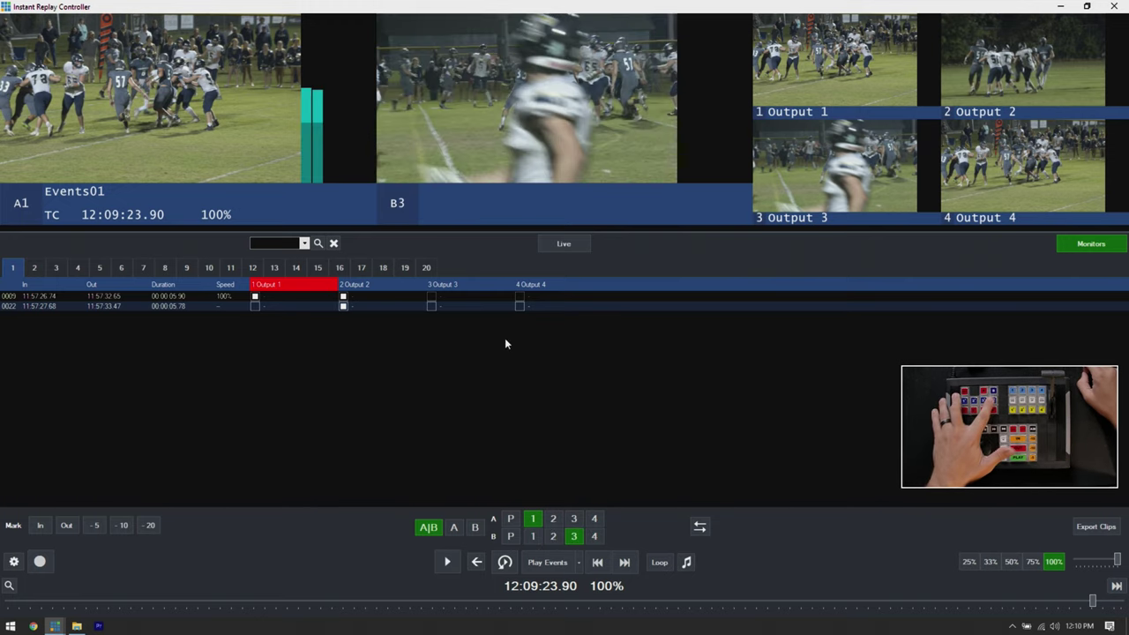
{"action": "key", "text": "1"}
{"action": "key", "text": "2"}
{"action": "key", "text": "3"}
{"action": "key", "text": "1"}
{"action": "key", "text": "2"}
{"action": "key", "text": "3"}
{"action": "key", "text": "4"}
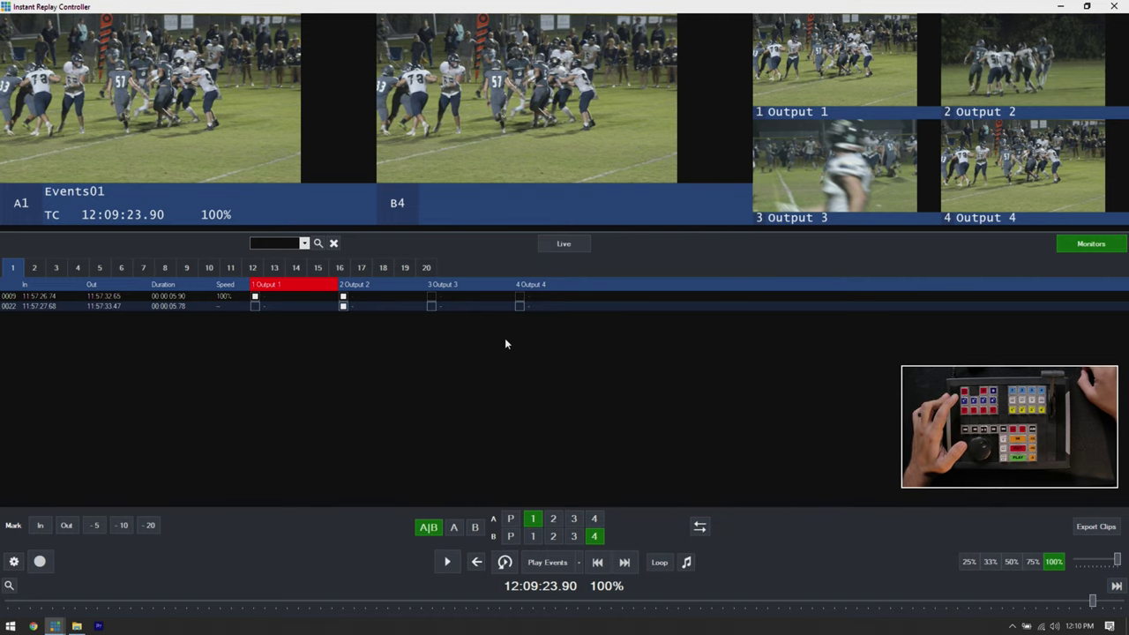
{"action": "key", "text": "1"}
{"action": "key", "text": "2"}
{"action": "key", "text": "3"}
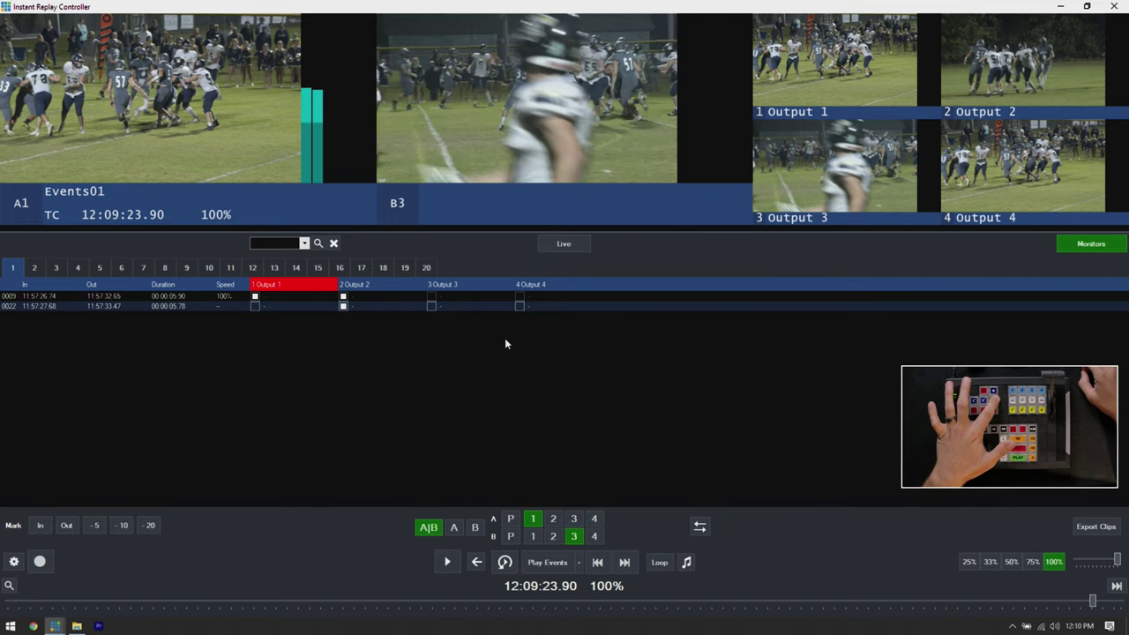
{"action": "key", "text": "4"}
{"action": "key", "text": "1"}
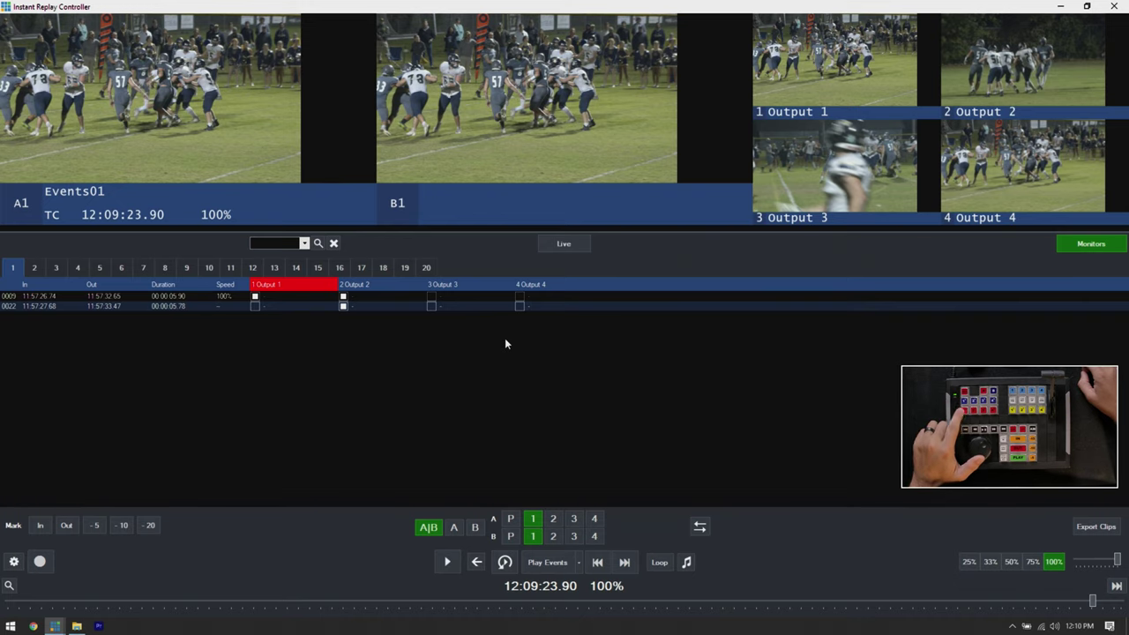
Step: Switch channel A through camera angles 2, 3 and 4 and return it to camera 1
{"action": "key", "text": "2"}
{"action": "key", "text": "3"}
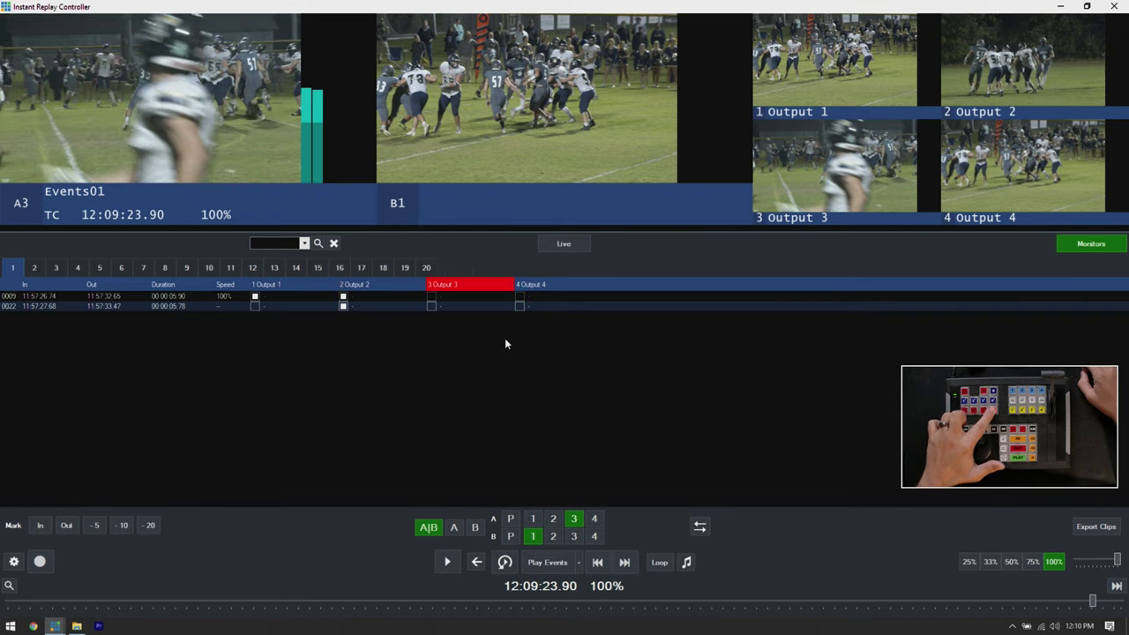
{"action": "key", "text": "4"}
{"action": "key", "text": "1"}
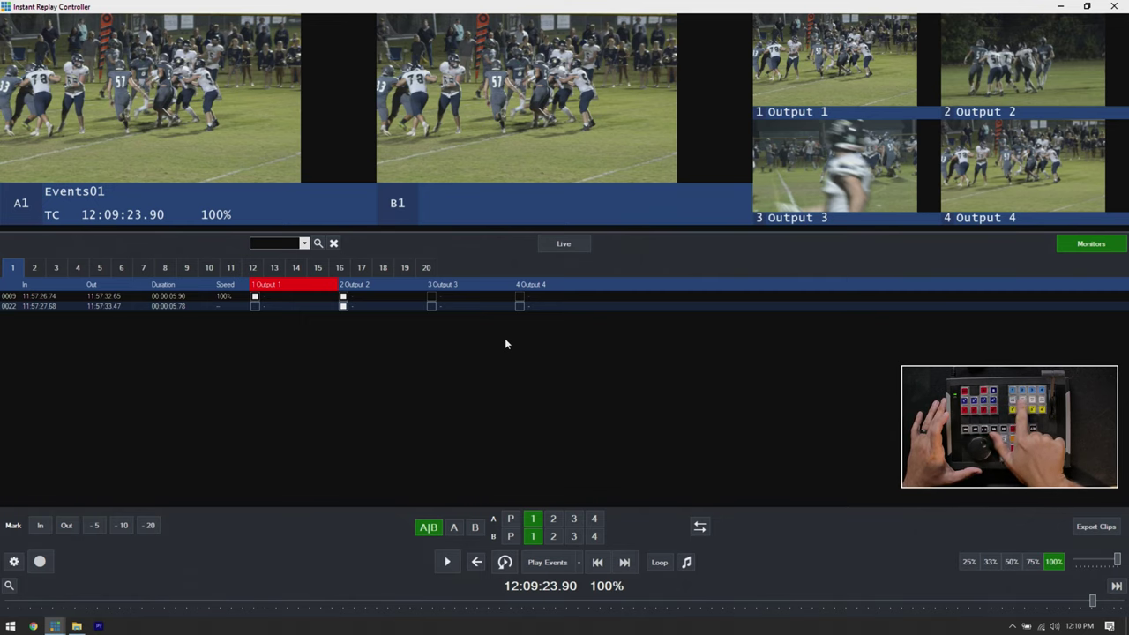
Step: Move back and forth between events 0009 and 0022 in event list 1, ending on event 0009
{"action": "key", "text": "Down"}
{"action": "key", "text": "Down"}
{"action": "key", "text": "Up"}
{"action": "key", "text": "Down"}
{"action": "key", "text": "1"}
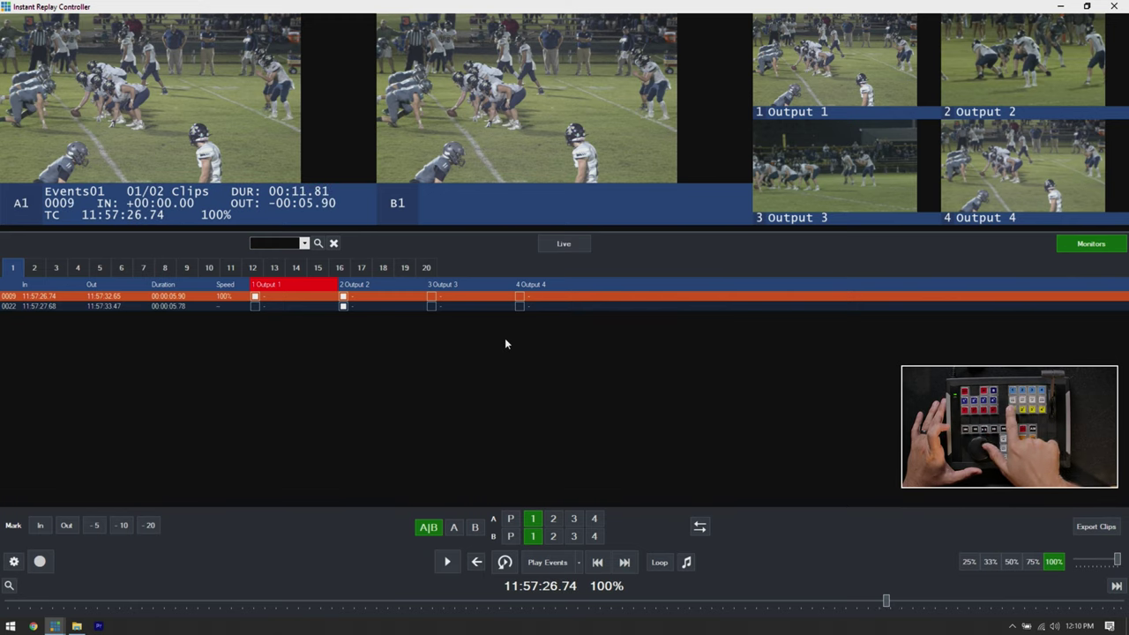
{"action": "key", "text": "2"}
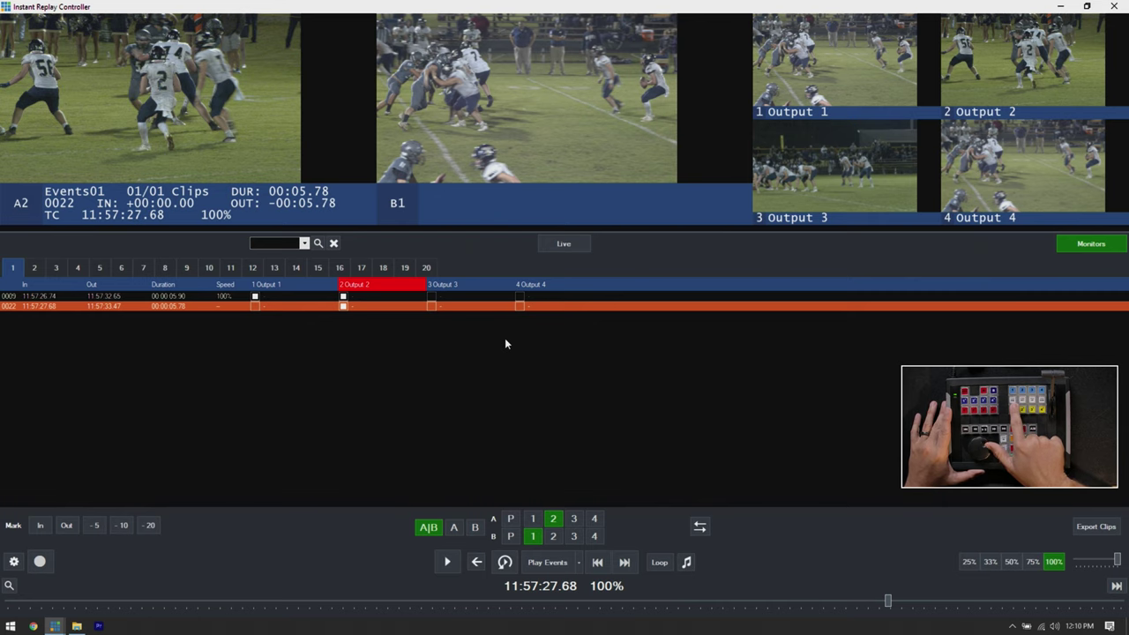
{"action": "key", "text": "1"}
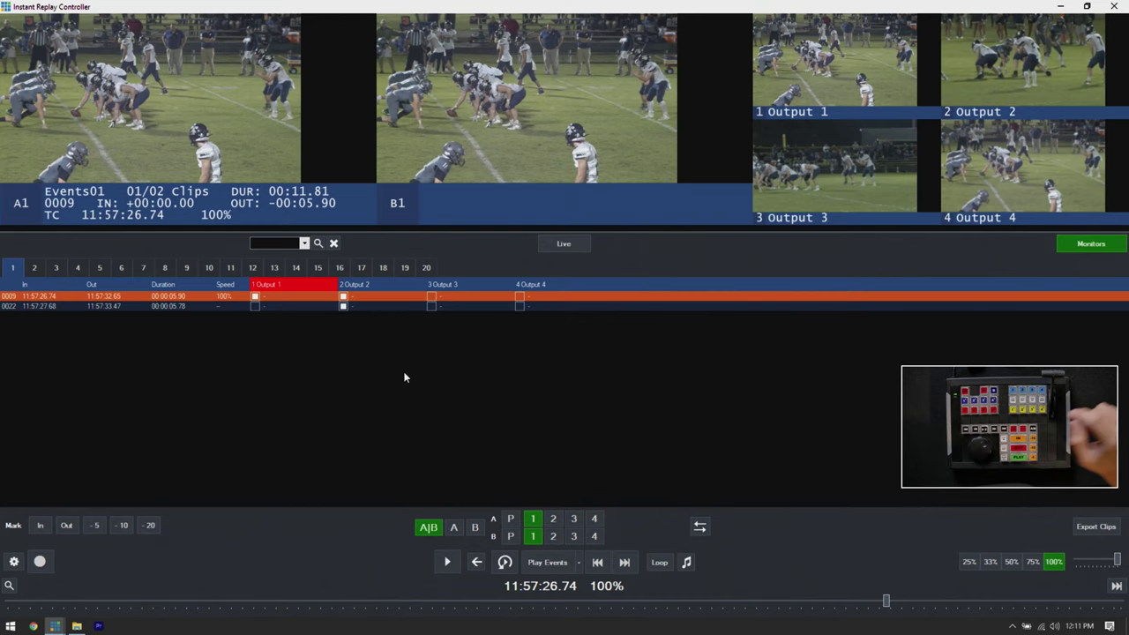
{"action": "key", "text": "Down"}
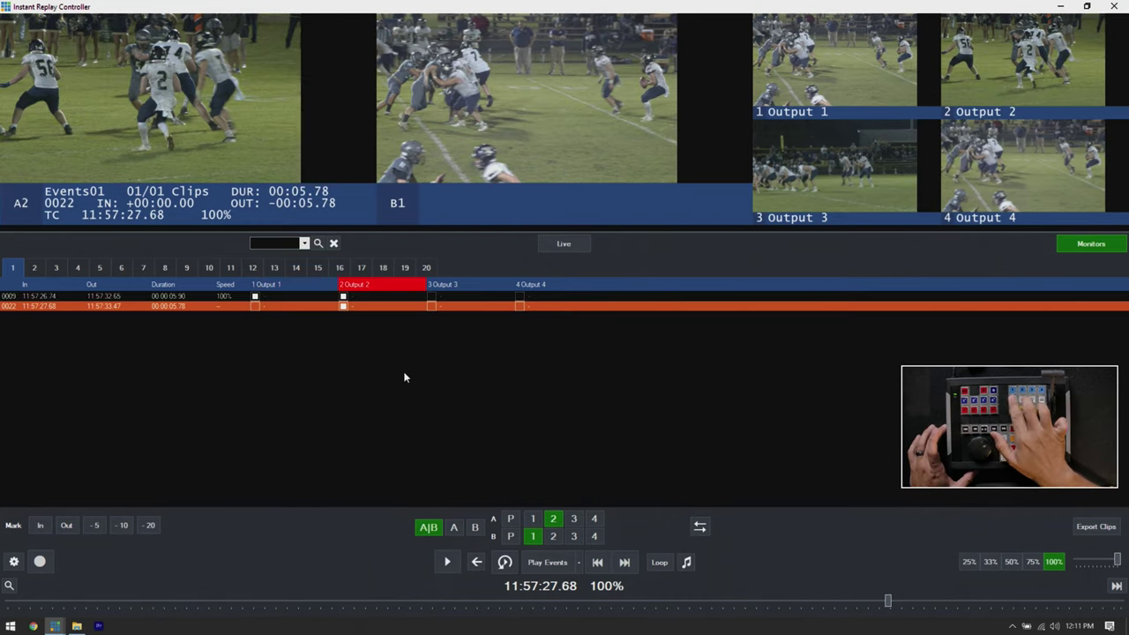
{"action": "key", "text": "Up"}
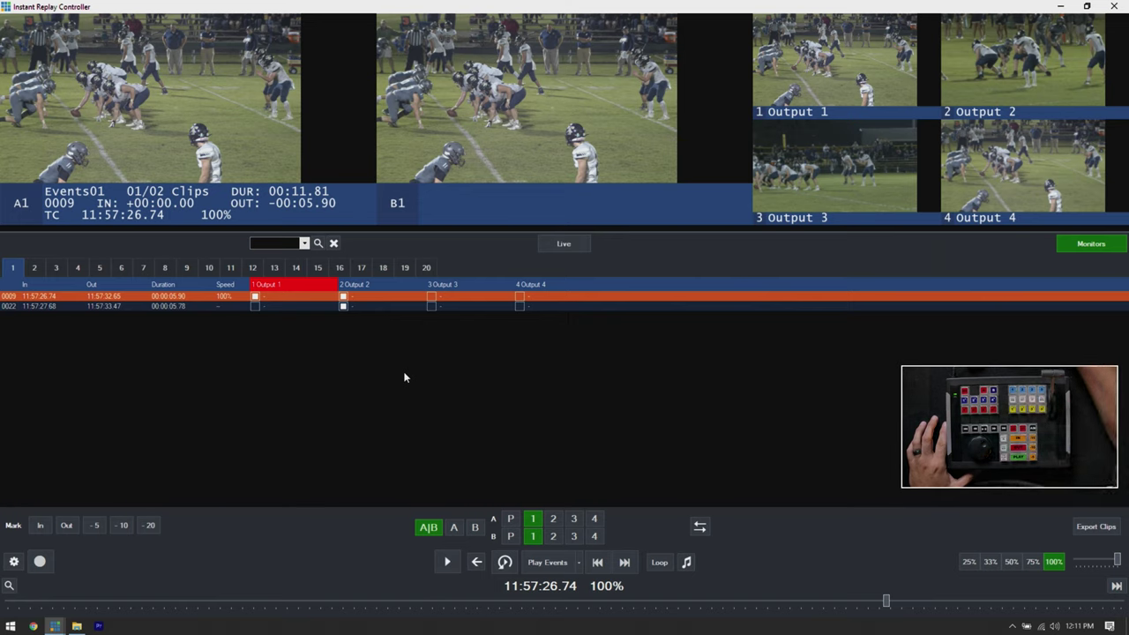
Step: Show event list 4 and delete event 0025, confirming the deletion
{"action": "left_click", "coordinate": [79, 268]}
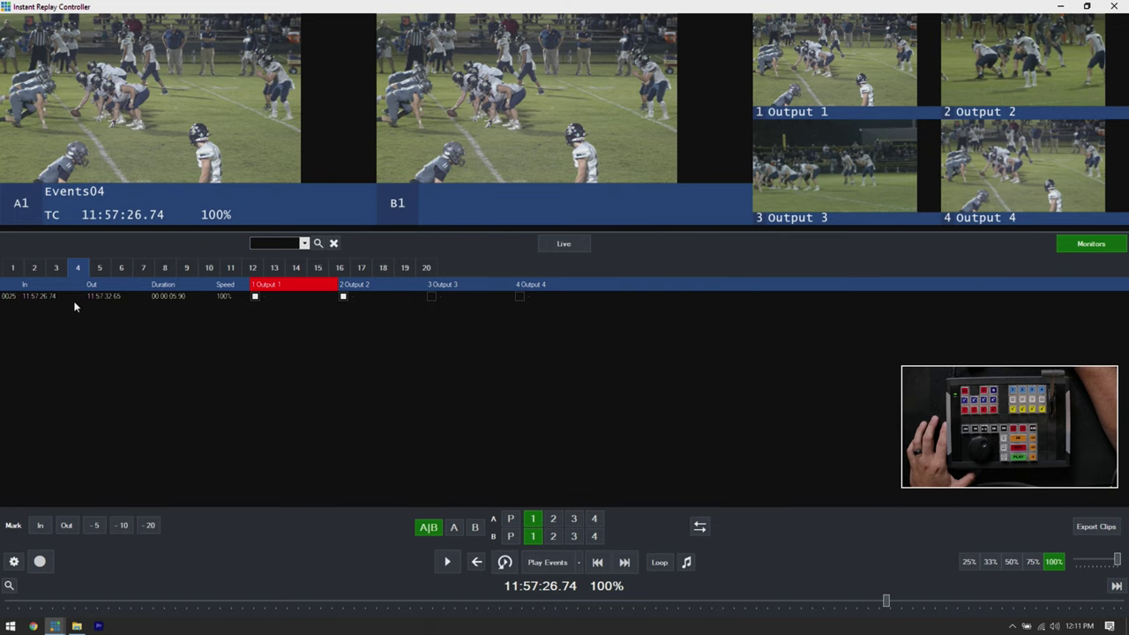
{"action": "left_click", "coordinate": [72, 298]}
{"action": "right_click", "coordinate": [71, 298]}
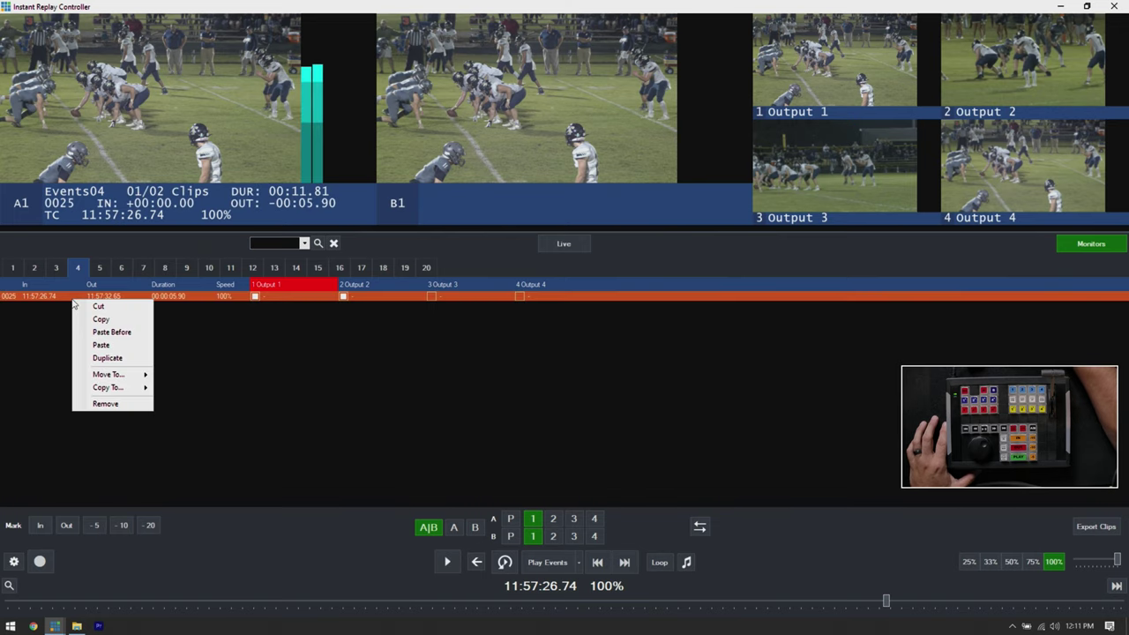
{"action": "left_click", "coordinate": [106, 403]}
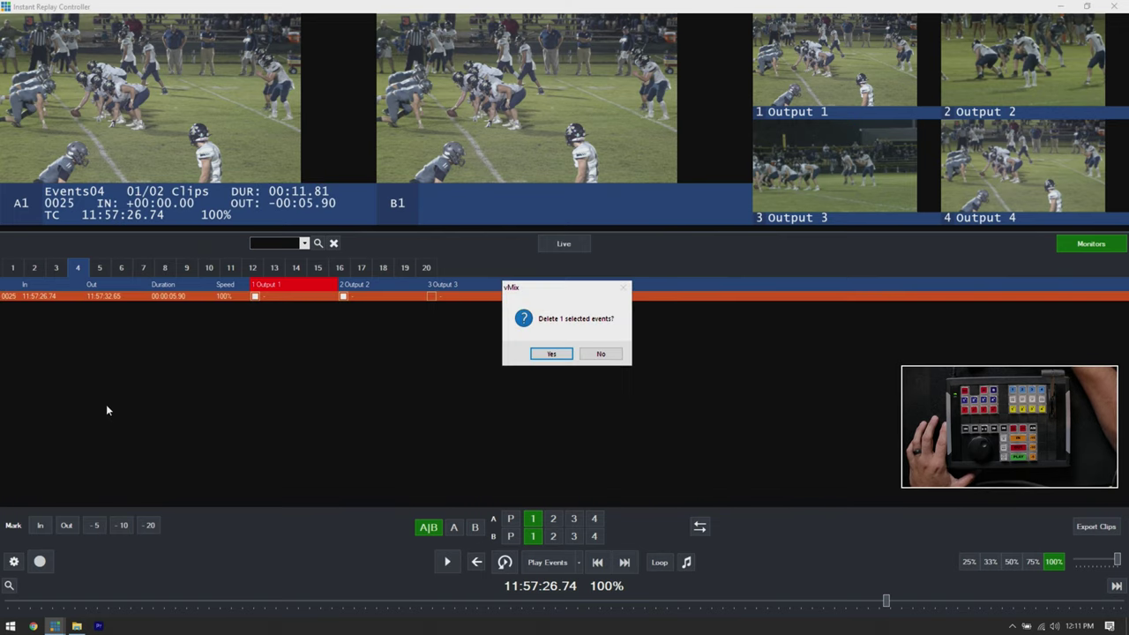
{"action": "left_click", "coordinate": [550, 355]}
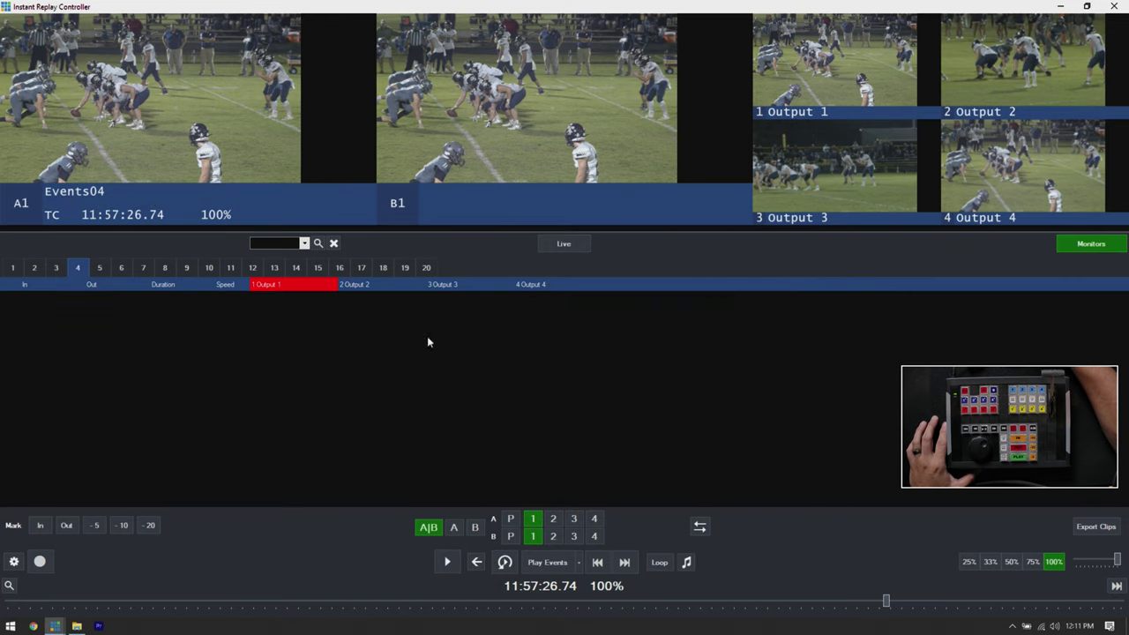
Step: Return to event list 1, briefly check list 4, and select event 0022 in list 1
{"action": "left_click", "coordinate": [12, 268]}
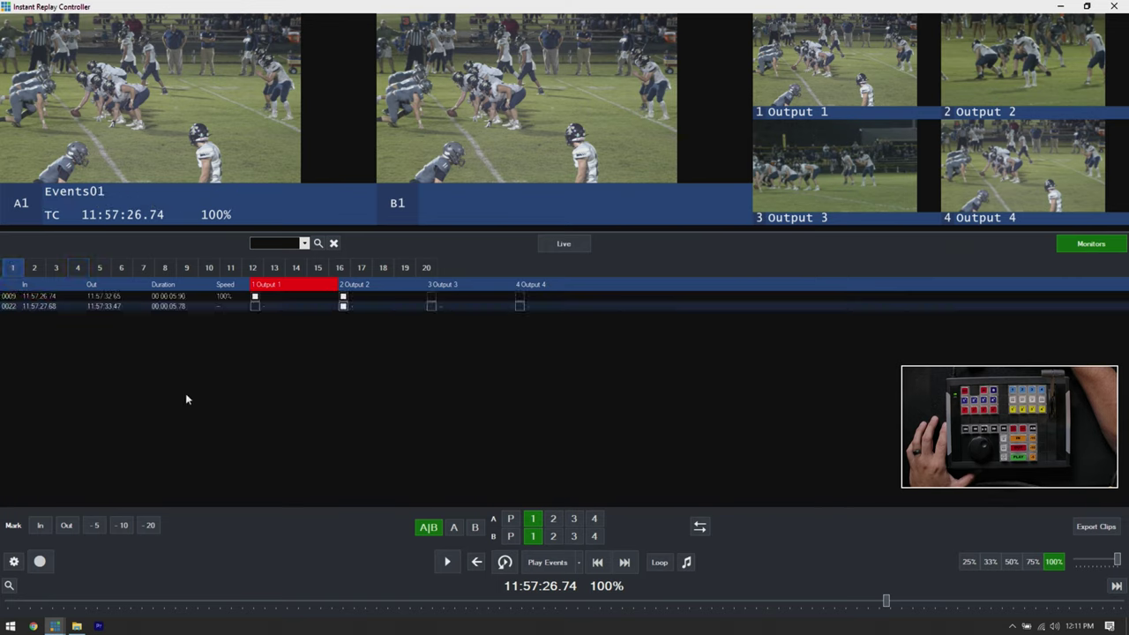
{"action": "key", "text": "Down"}
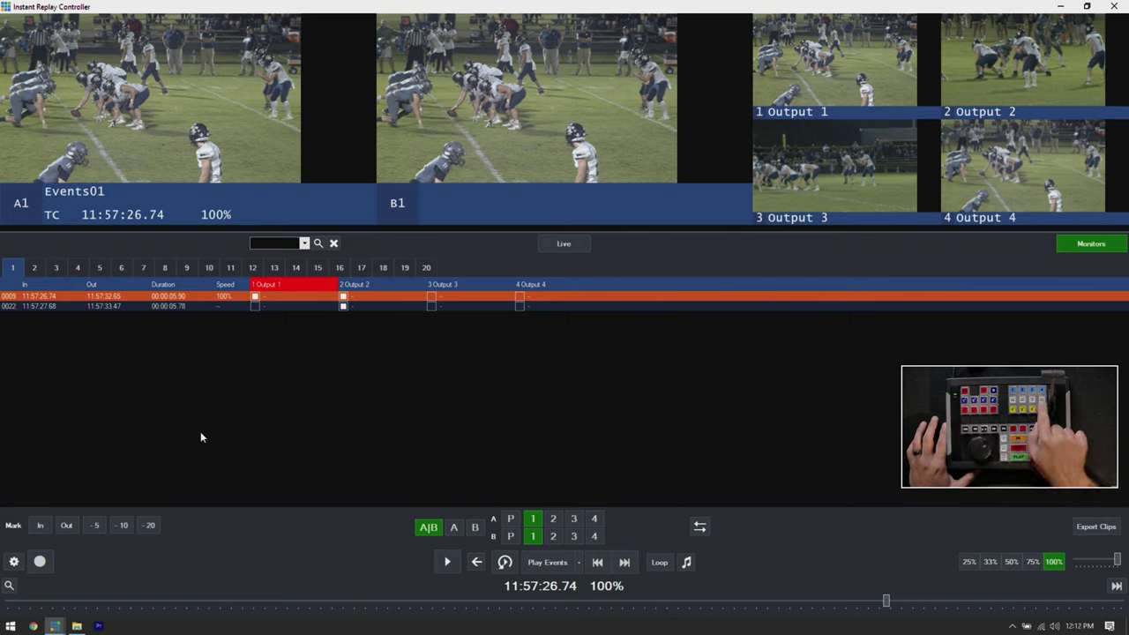
{"action": "left_click", "coordinate": [79, 267]}
{"action": "left_click", "coordinate": [12, 267]}
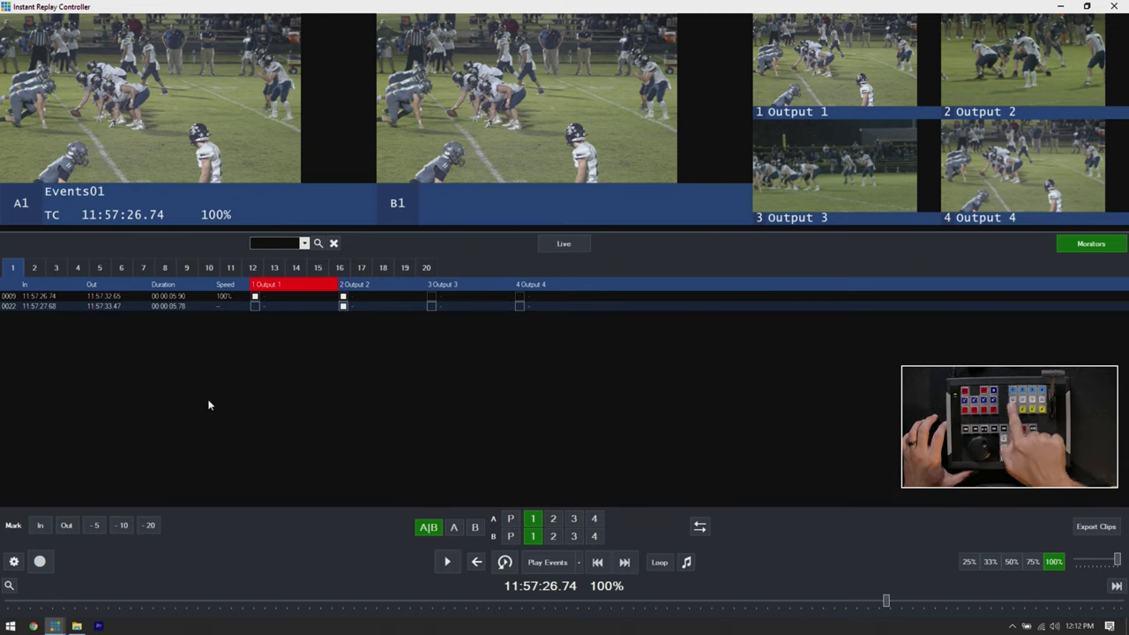
{"action": "key", "text": "Down"}
{"action": "key", "text": "Down"}
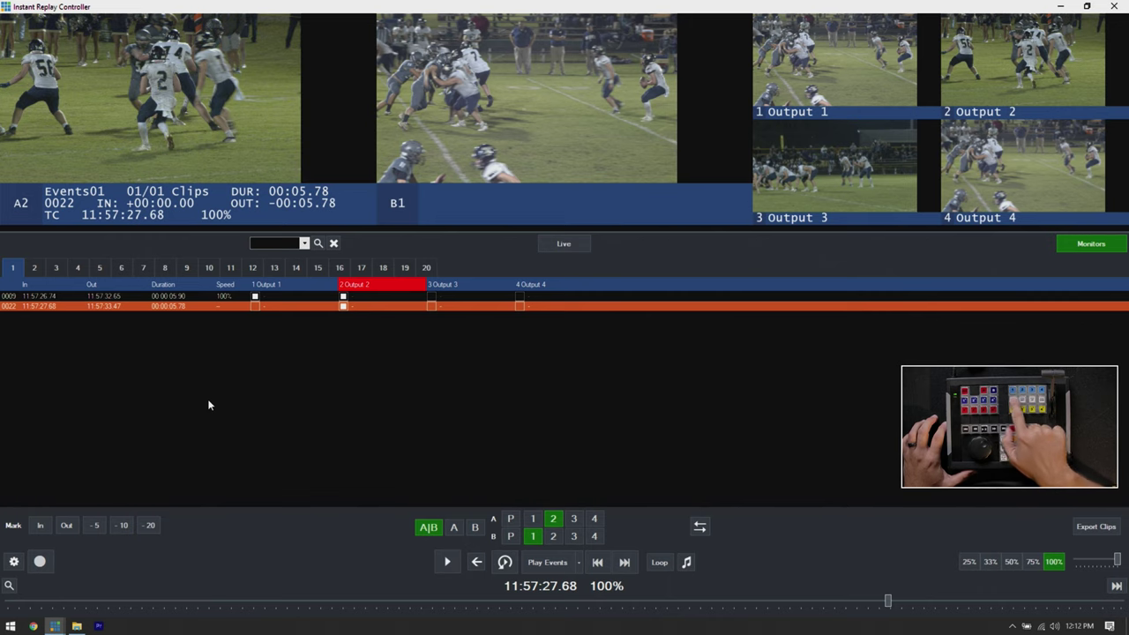
Step: Alternate between events 0009 and 0022 in list 1, ending on event 0009, and play it past its out point before pausing
{"action": "key", "text": "Up"}
{"action": "key", "text": "Down"}
{"action": "key", "text": "Up"}
{"action": "key", "text": "Down"}
{"action": "key", "text": "Up"}
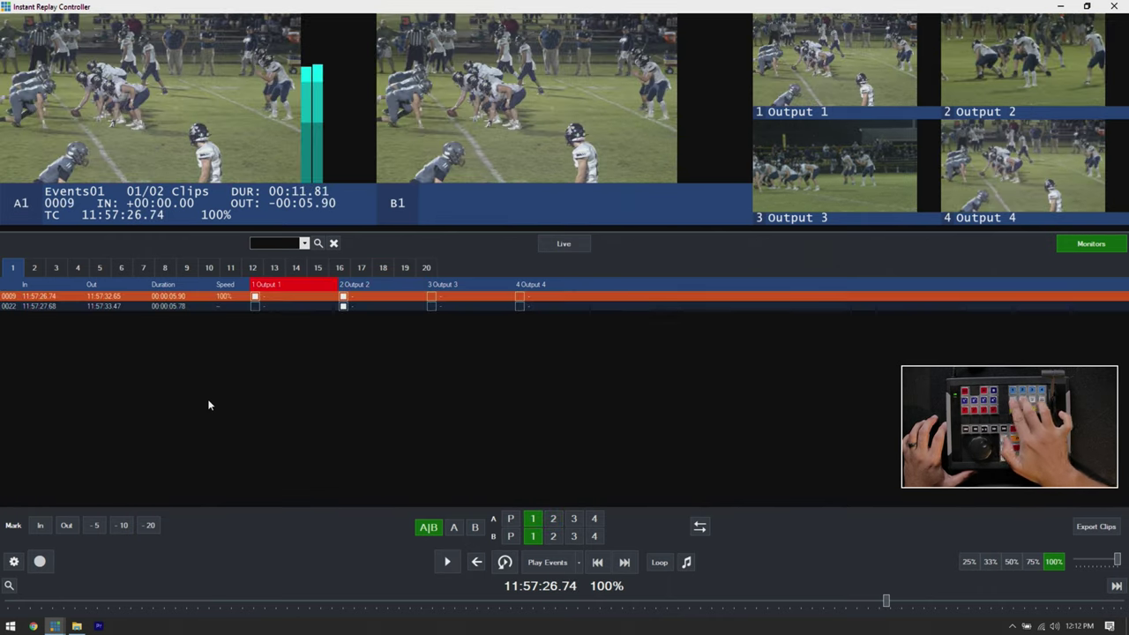
{"action": "key", "text": "space"}
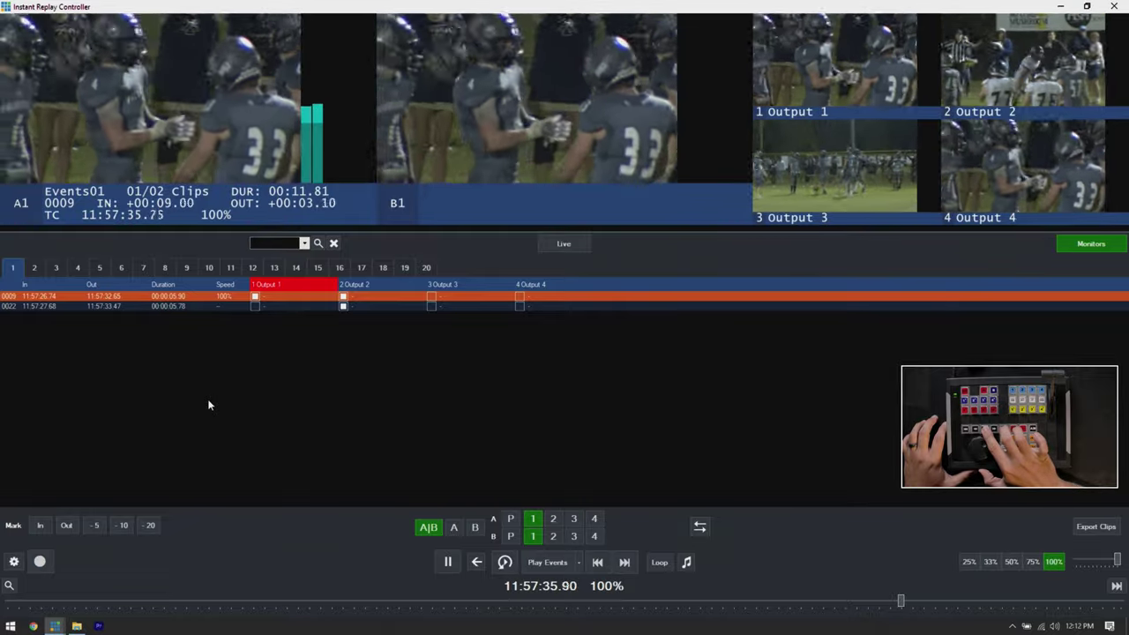
{"action": "key", "text": "space"}
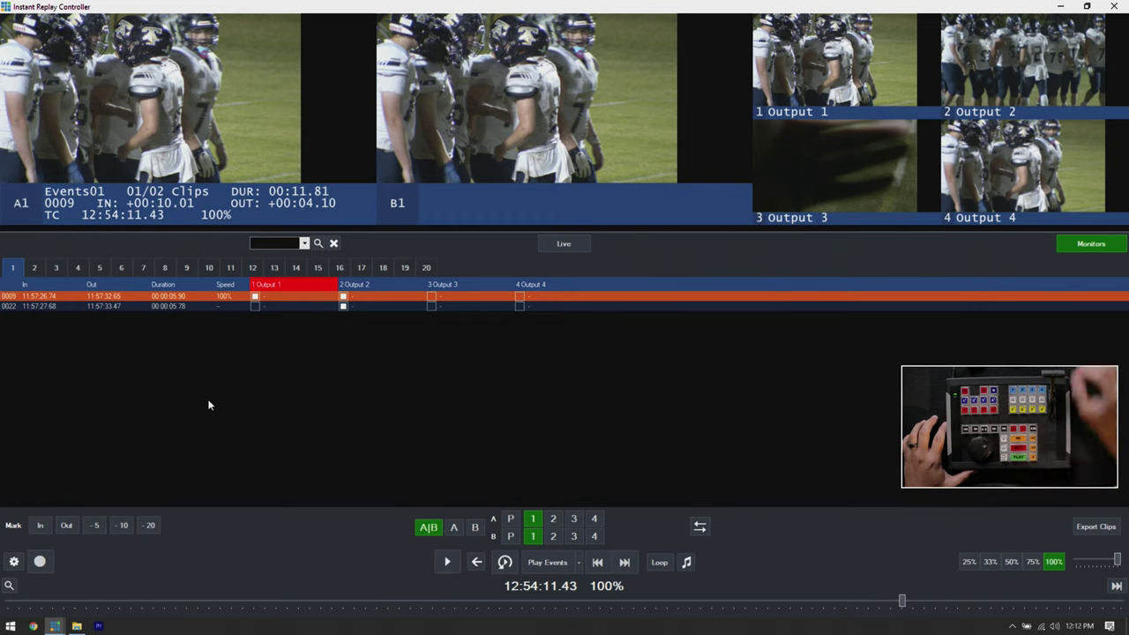
Step: Select event 0022 in list 1 and move it above event 0009
{"action": "left_click", "coordinate": [297, 306]}
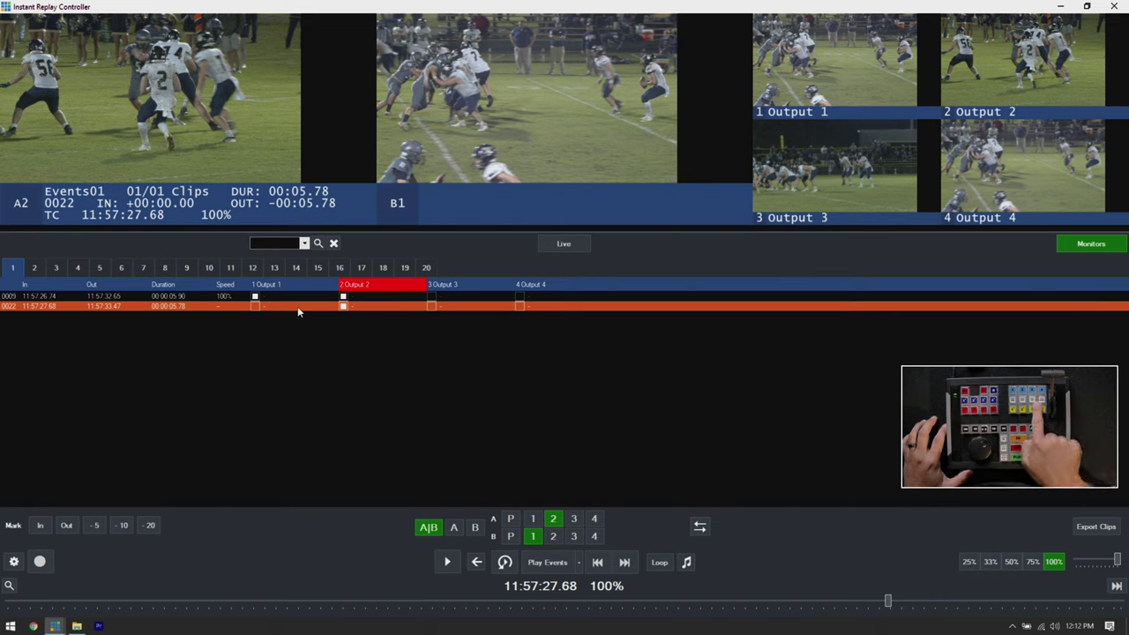
{"action": "key", "text": "ctrl+Up"}
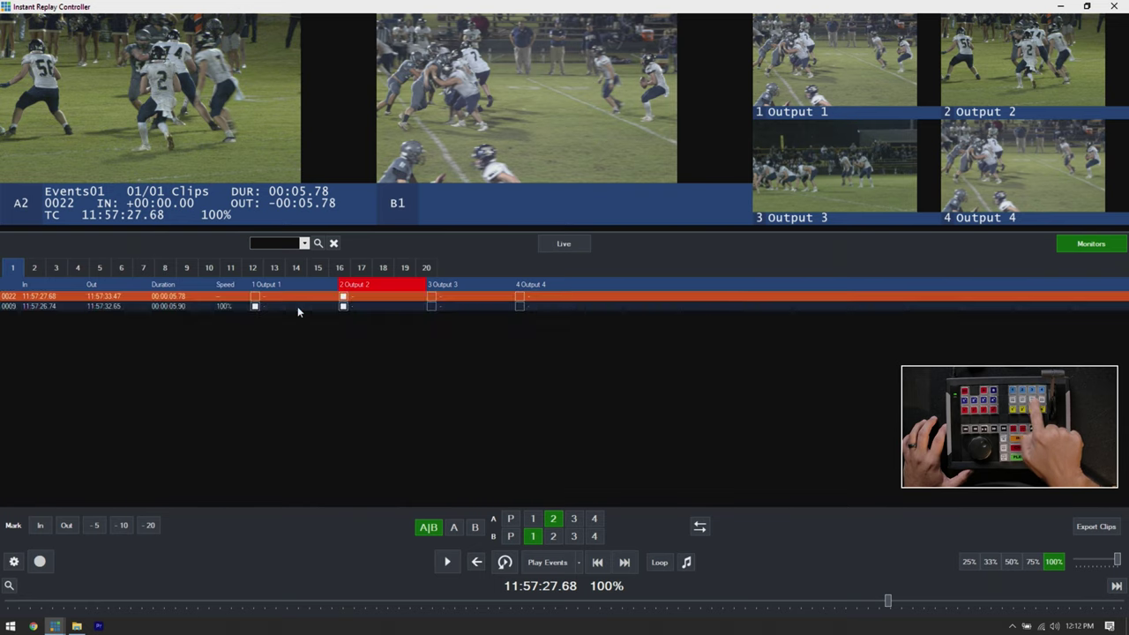
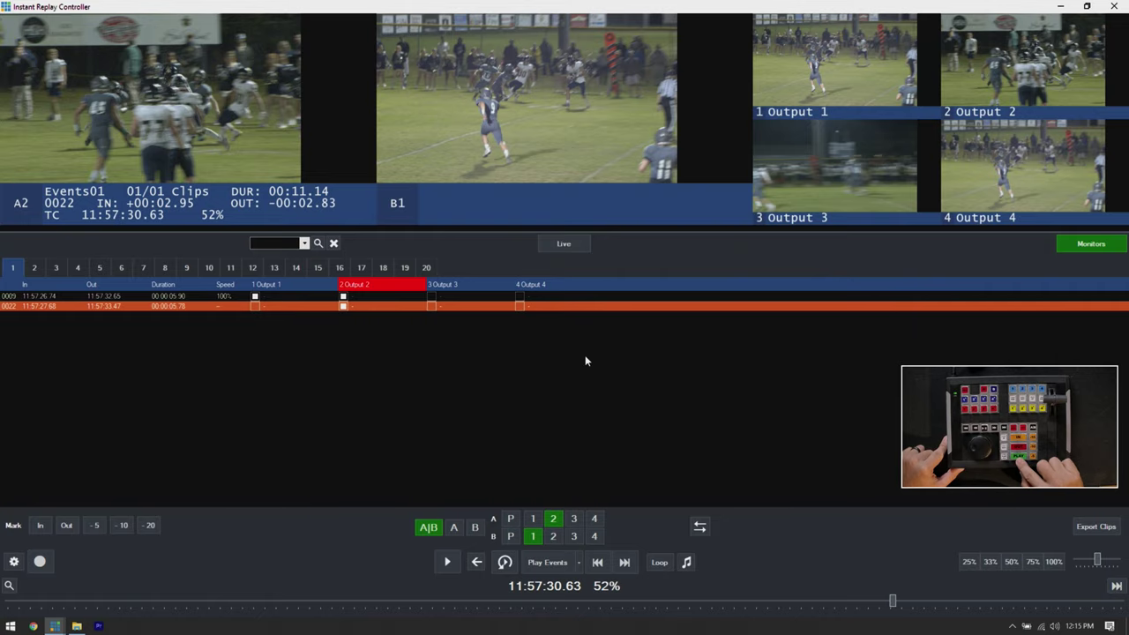
Step: Resume playback of event 0022 briefly, pause it near its out point, and toggle playback once more
{"action": "key", "text": "space"}
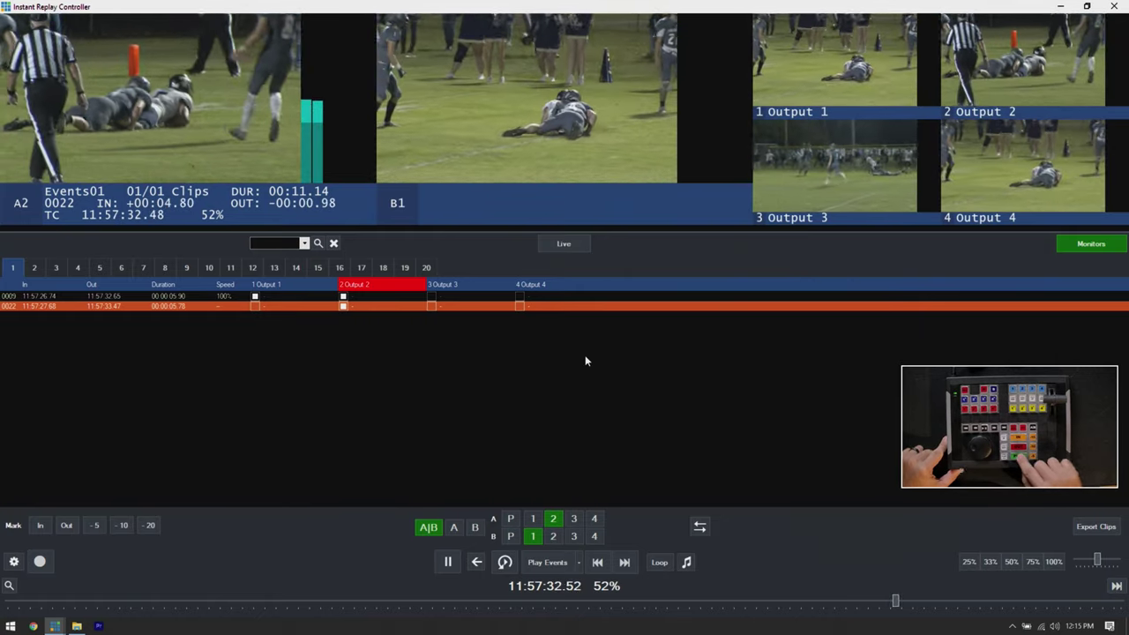
{"action": "key", "text": "space"}
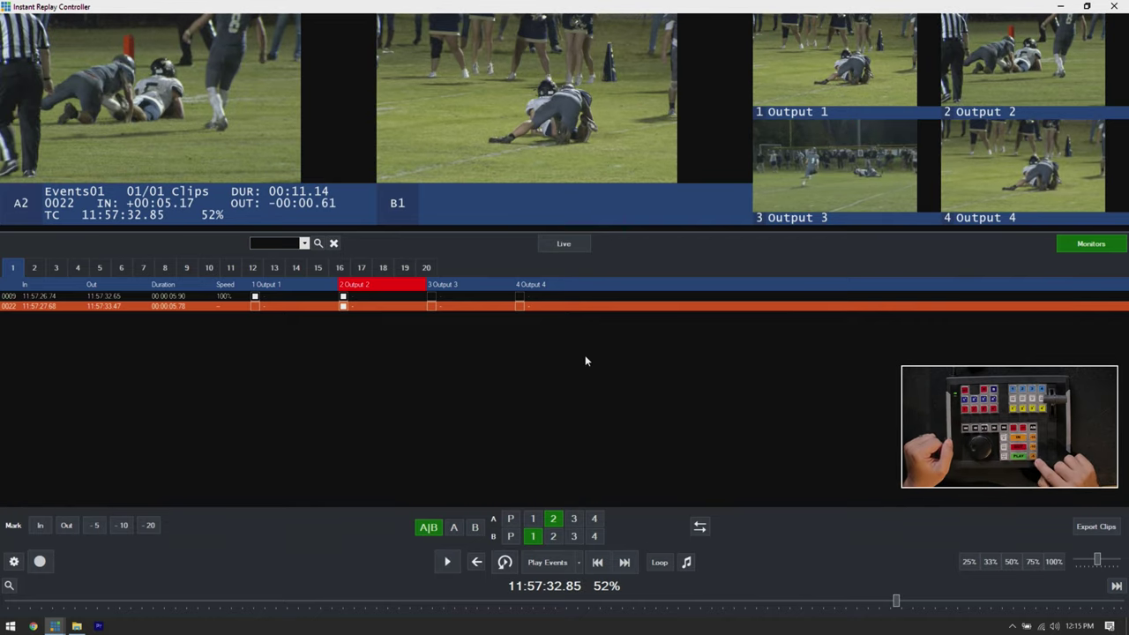
{"action": "key", "text": "space"}
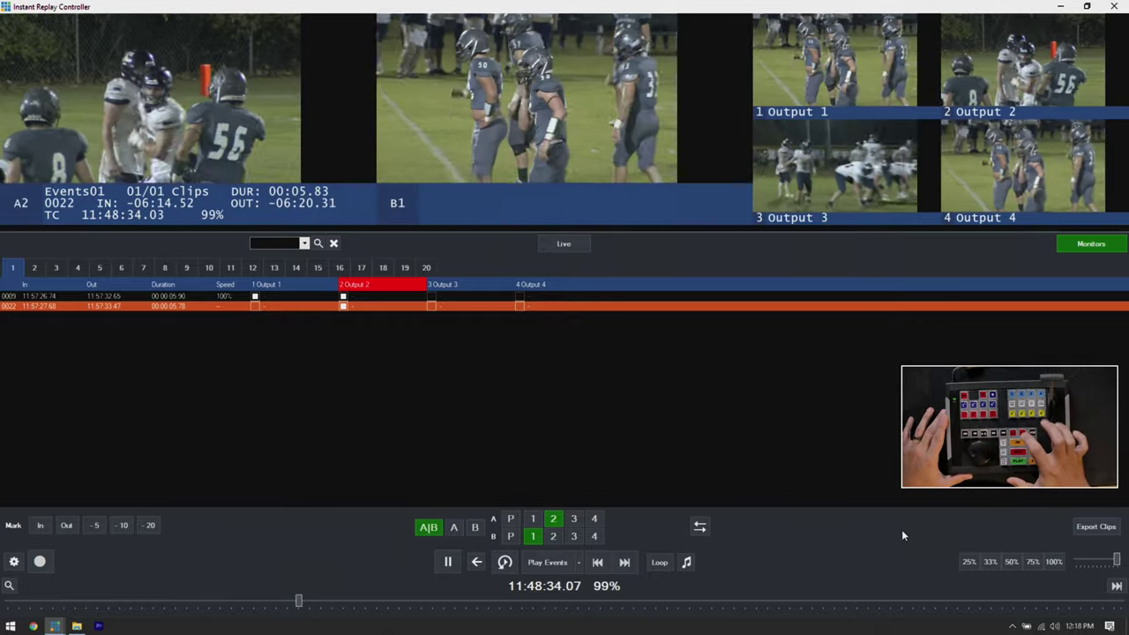
Step: Start replay recording in Live mode and switch channel A through cameras 1 to 4 and back, ending on camera 1
{"action": "key", "text": "r"}
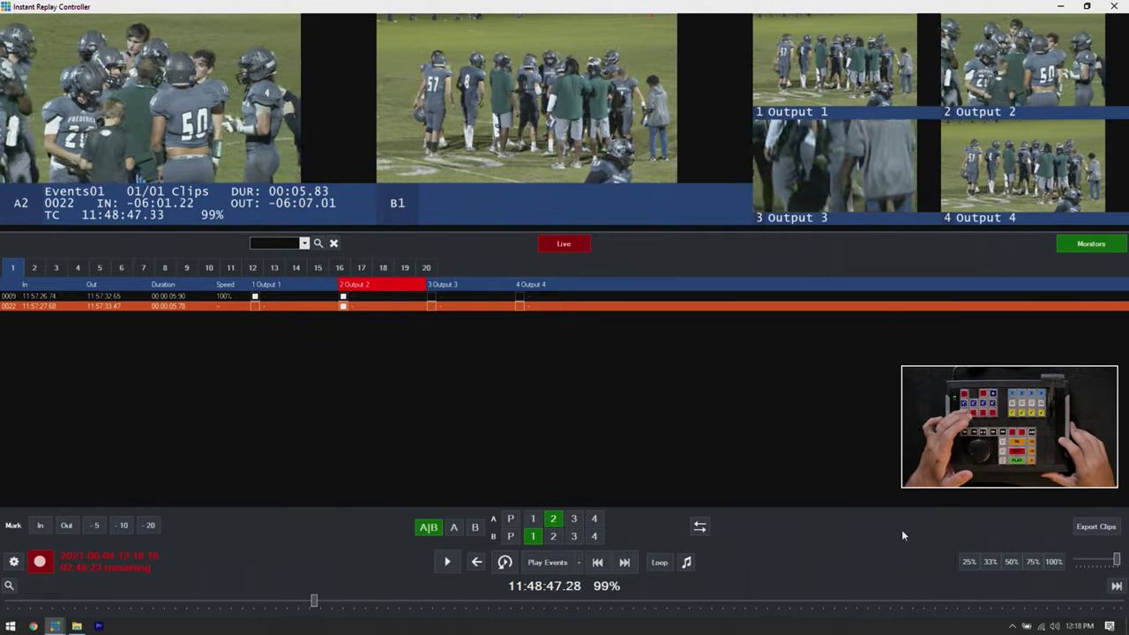
{"action": "key", "text": "1"}
{"action": "key", "text": "2"}
{"action": "key", "text": "3"}
{"action": "key", "text": "4"}
{"action": "key", "text": "3"}
{"action": "key", "text": "2"}
{"action": "key", "text": "1"}
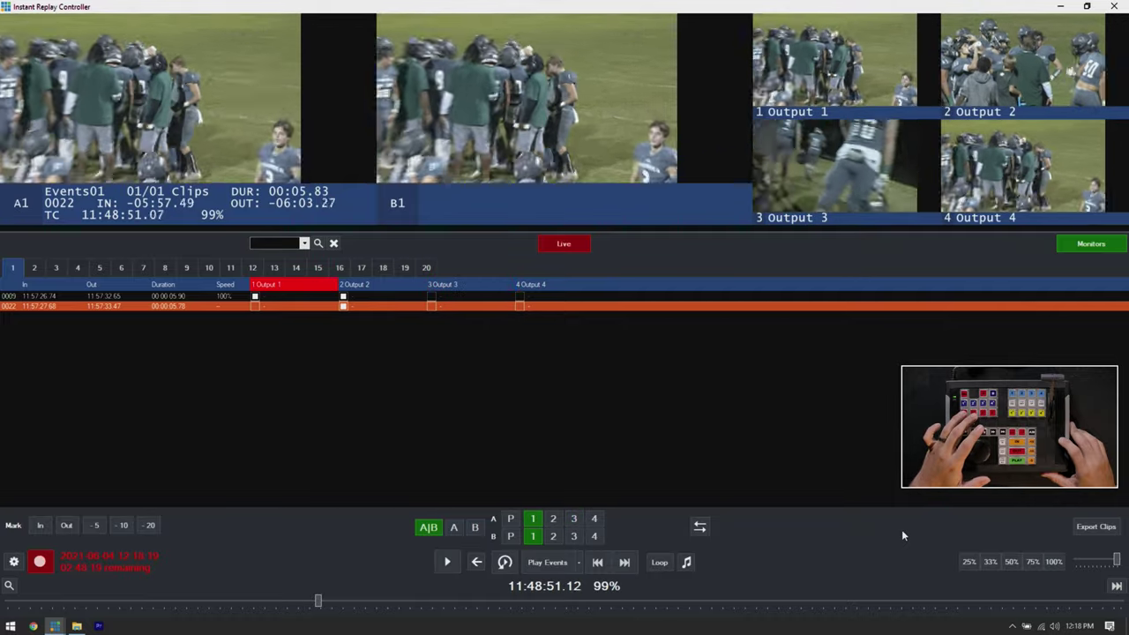
{"action": "key", "text": "2"}
{"action": "key", "text": "1"}
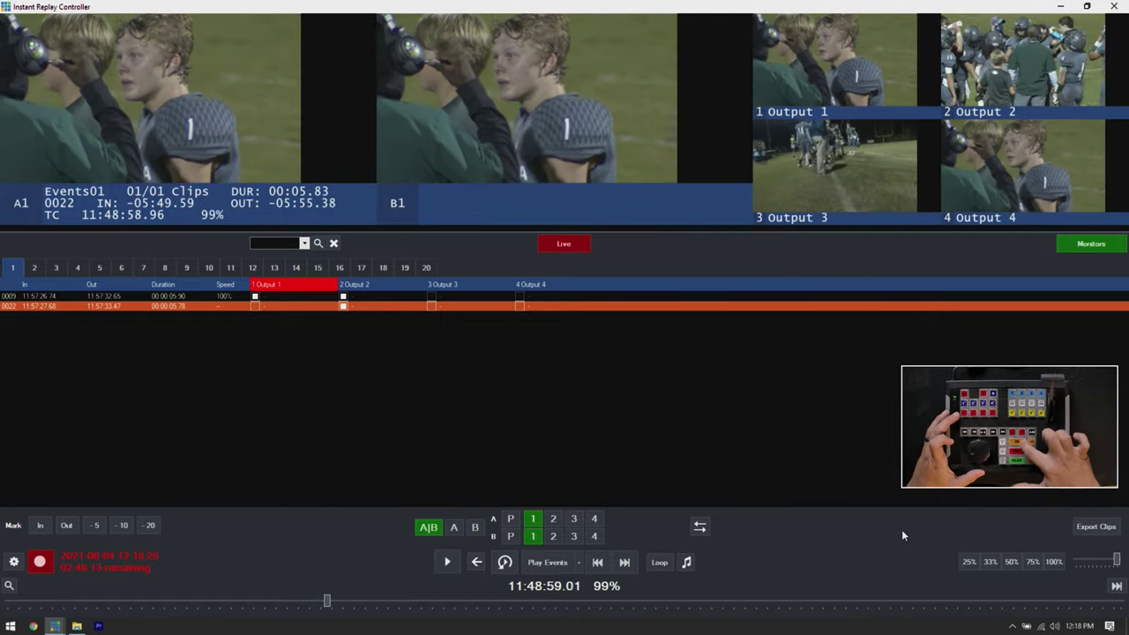
Step: Mark an in point and an out point about 5 seconds apart to add a new camera 1 event to list 1
{"action": "key", "text": "i"}
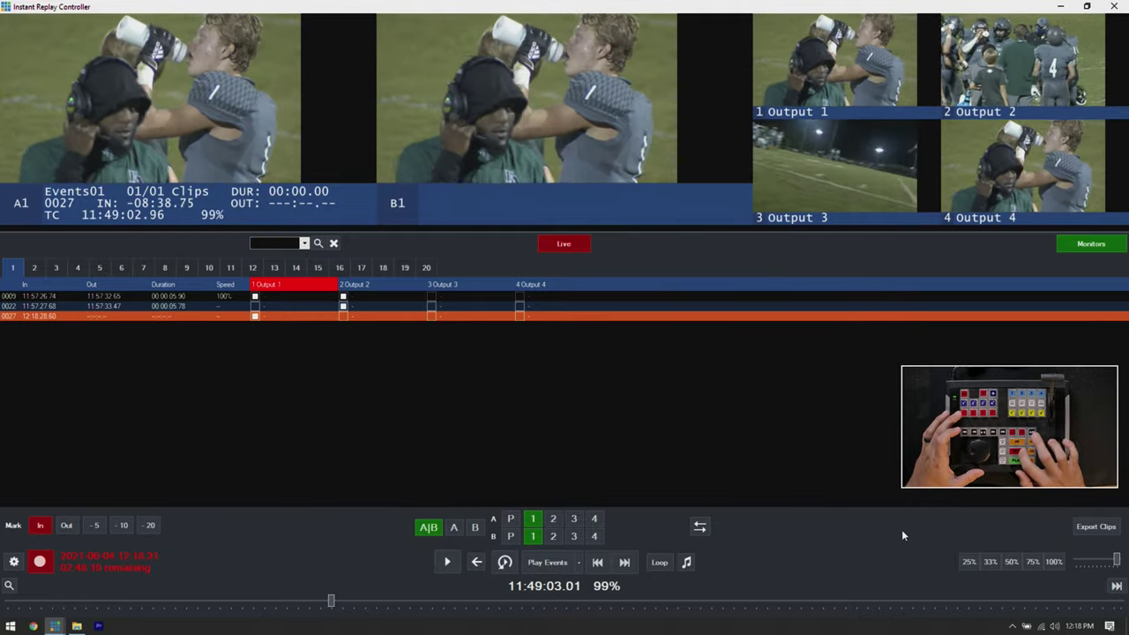
{"action": "key", "text": "o"}
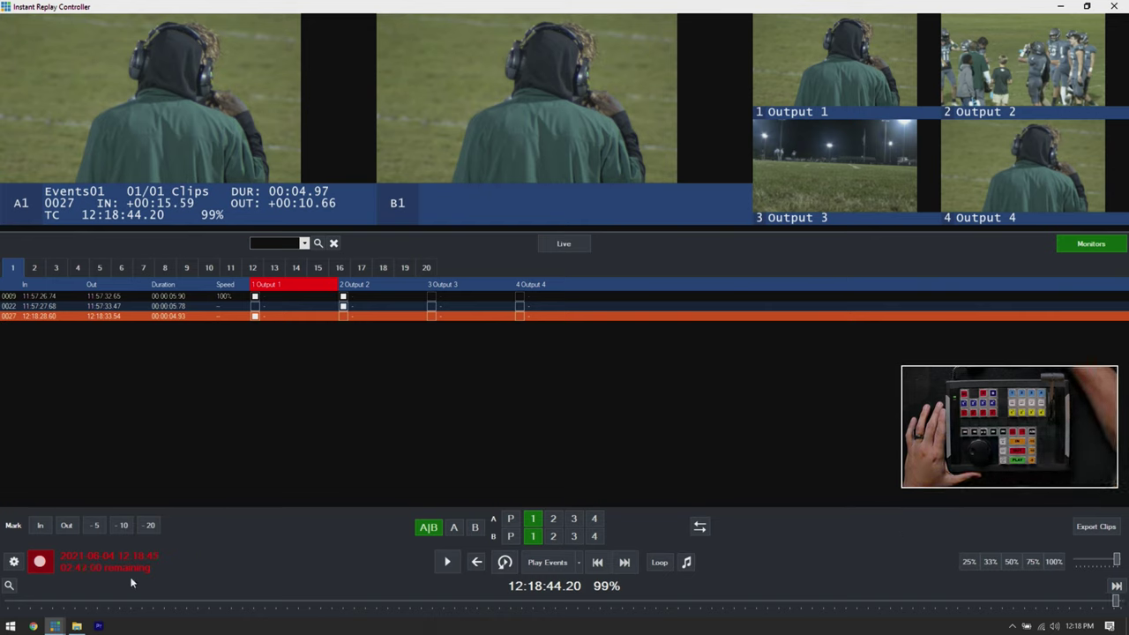
Step: Scrub the timeline back to about 11:44:18, and move up and down the events in list 1, ending on event 0027
{"action": "left_click", "coordinate": [132, 601]}
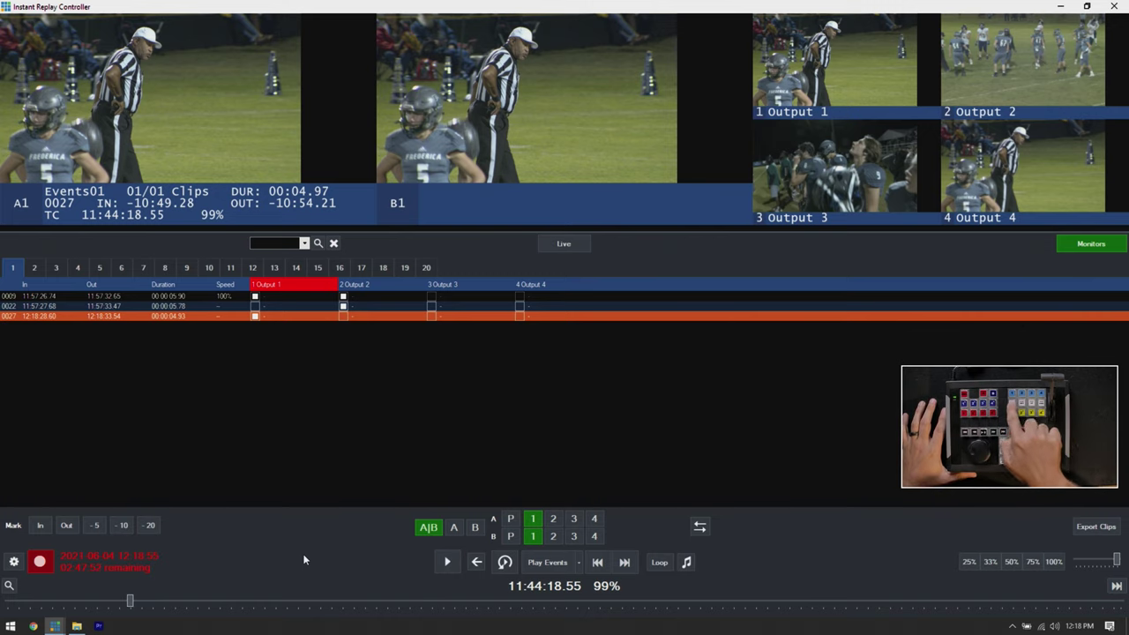
{"action": "key", "text": "Up"}
{"action": "key", "text": "Up"}
{"action": "key", "text": "Down"}
{"action": "key", "text": "Down"}
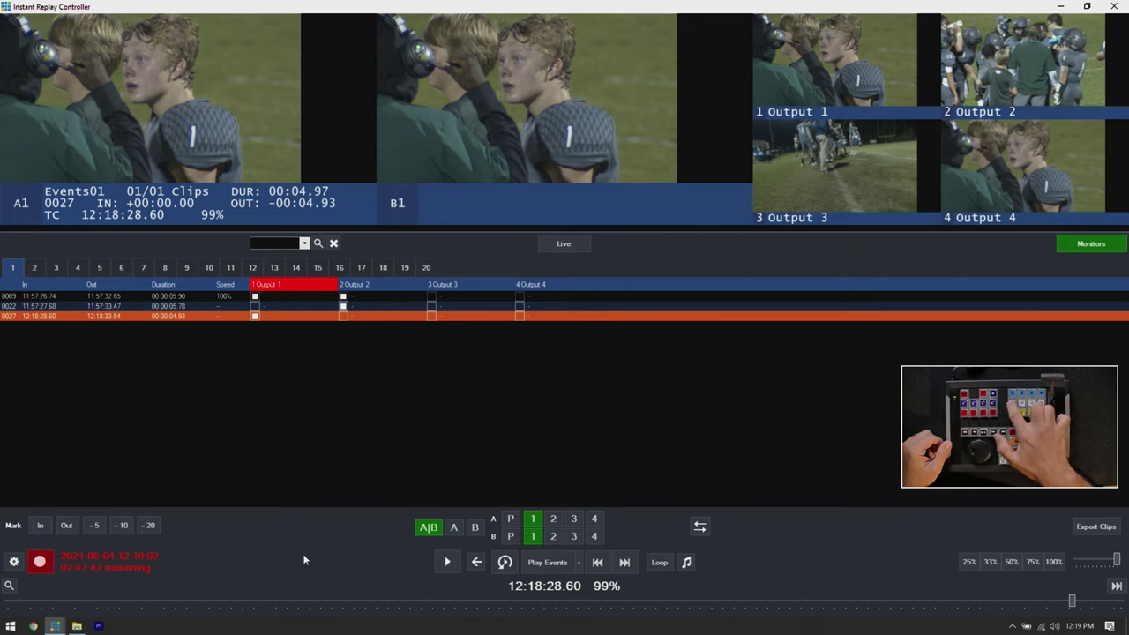
{"action": "key", "text": "Up"}
{"action": "key", "text": "Down"}
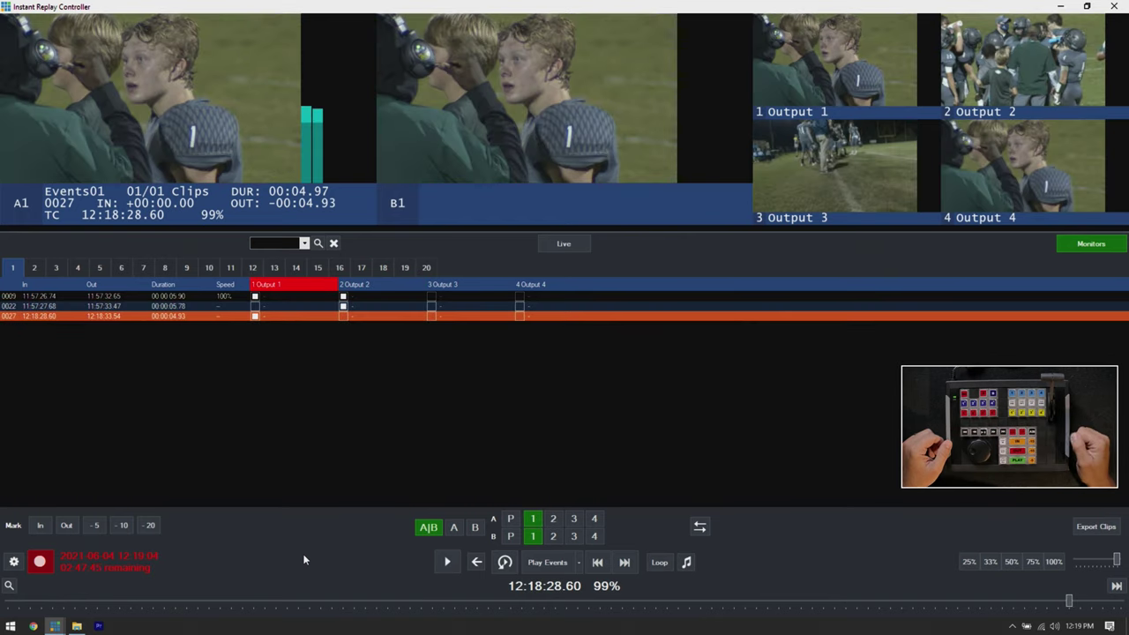
Step: Play event 0027 past its out point and pause, and recue it for another playback
{"action": "key", "text": "space"}
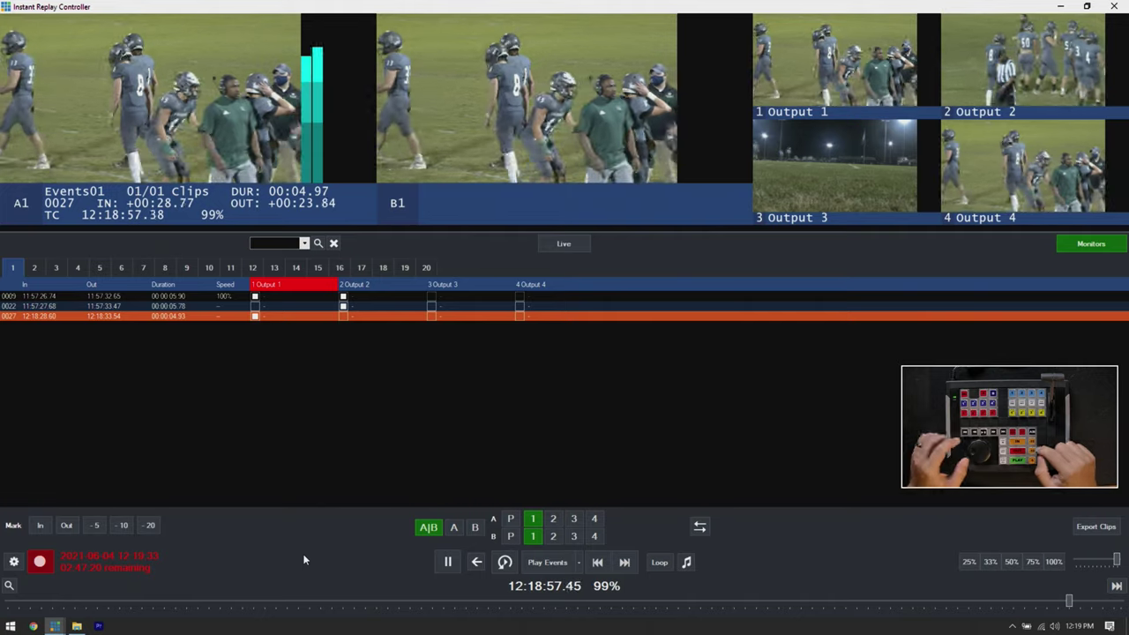
{"action": "key", "text": "space"}
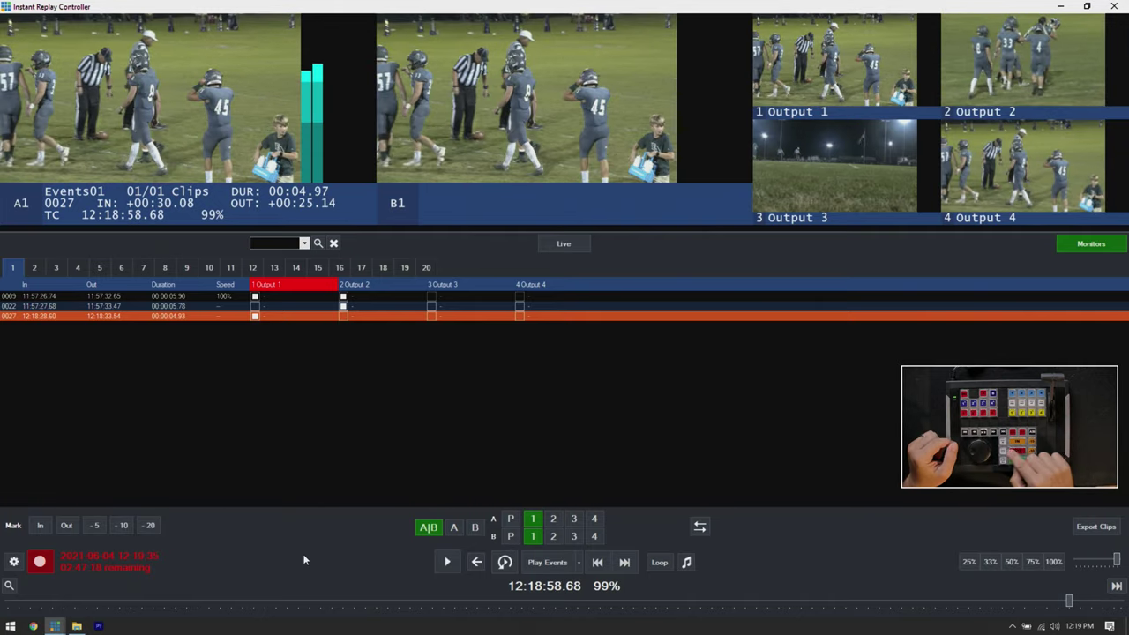
{"action": "key", "text": "Up"}
{"action": "key", "text": "Down"}
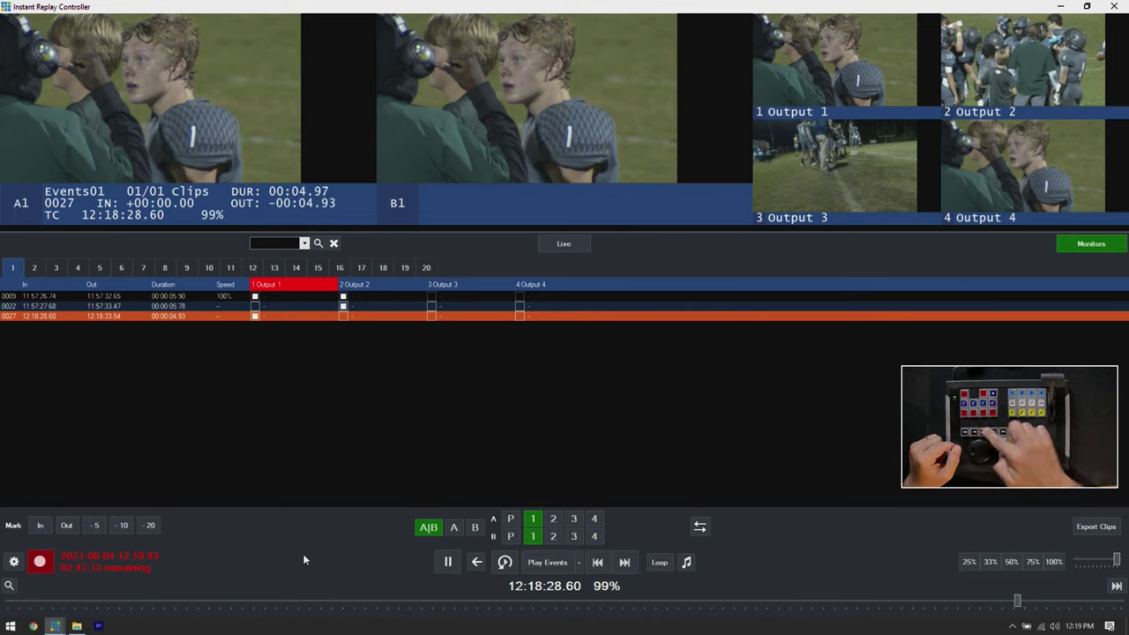
{"action": "key", "text": "space"}
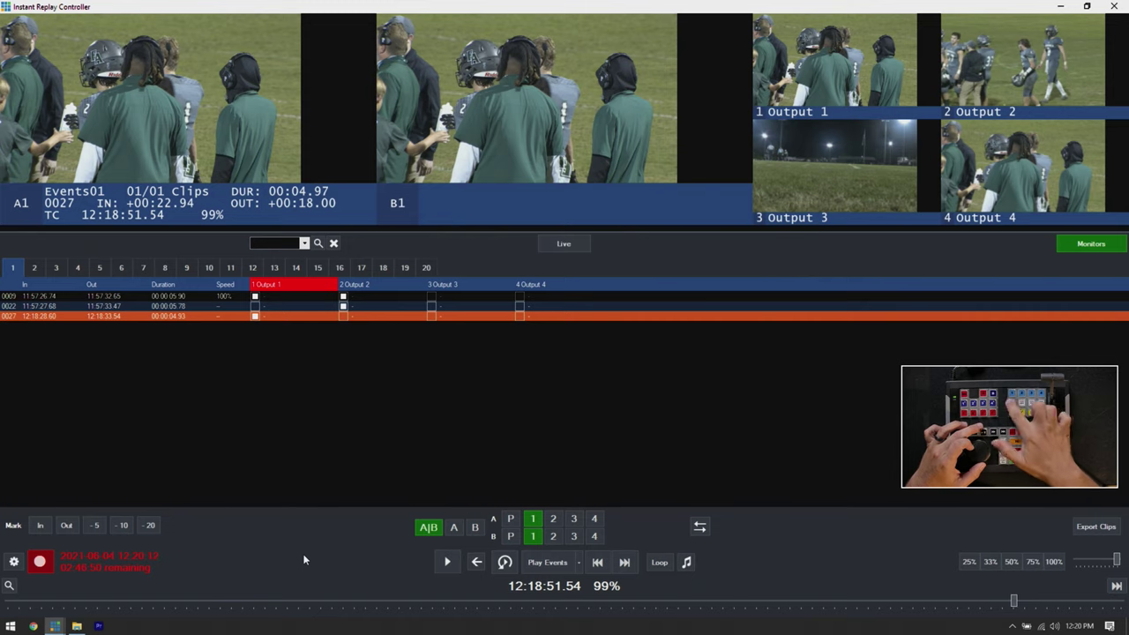
Step: Reselect event 0027, play it beyond its out point again, and return to its in point
{"action": "key", "text": "Up"}
{"action": "key", "text": "Down"}
{"action": "key", "text": "space"}
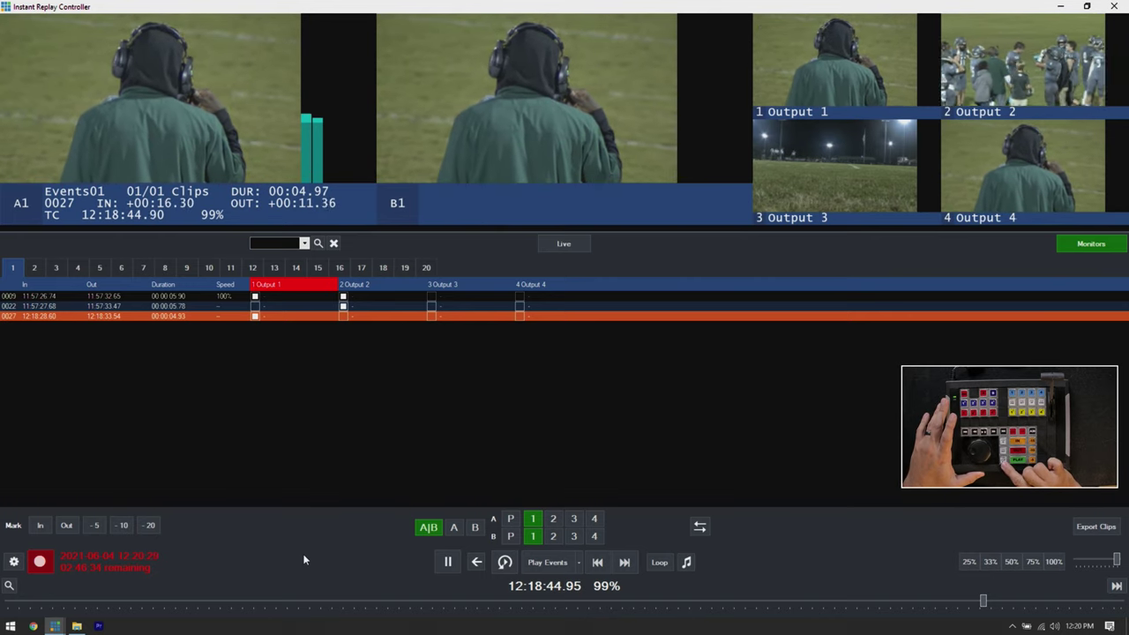
{"action": "key", "text": "Up"}
{"action": "key", "text": "Down"}
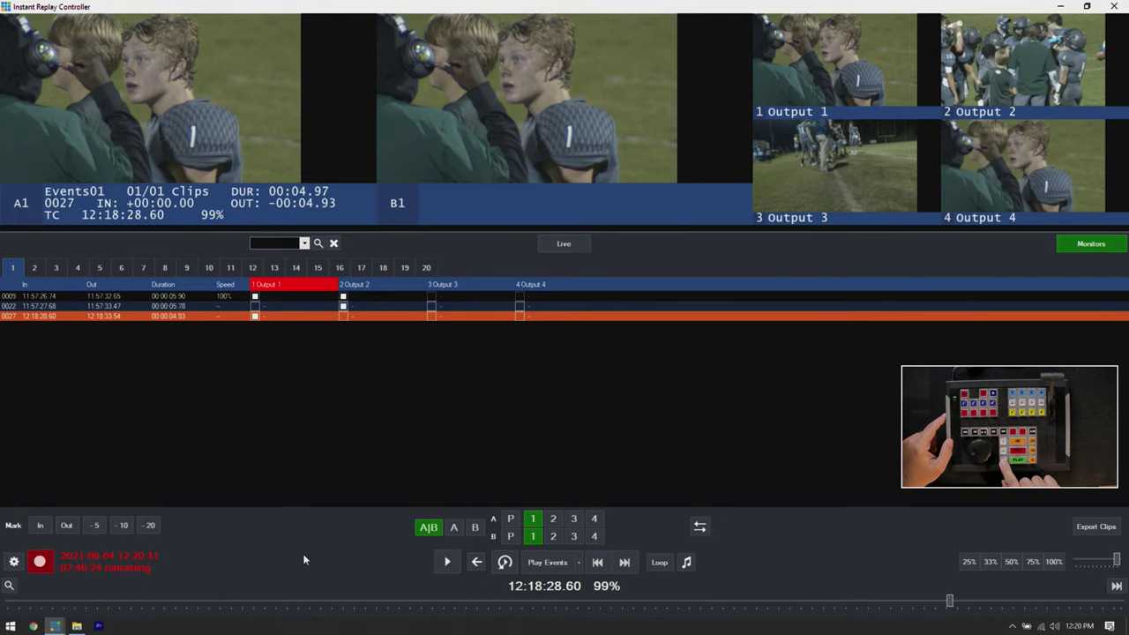
Step: Play all events in list 1 in sequence, running from event 0009 through 0022 to 0027
{"action": "key", "text": "space"}
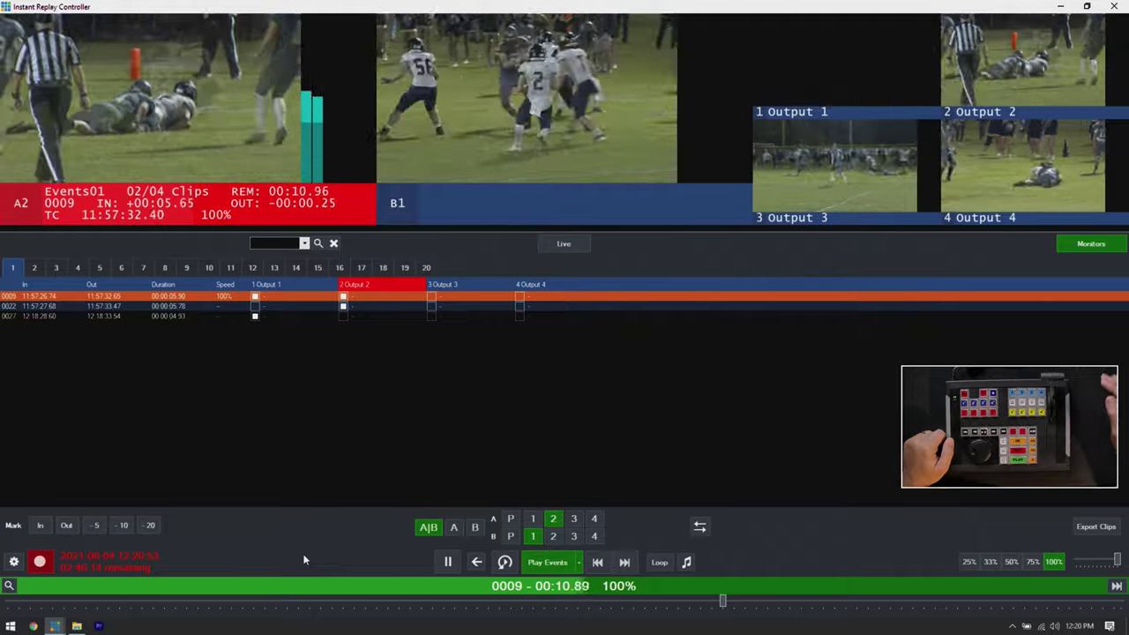
{"action": "key", "text": "Down"}
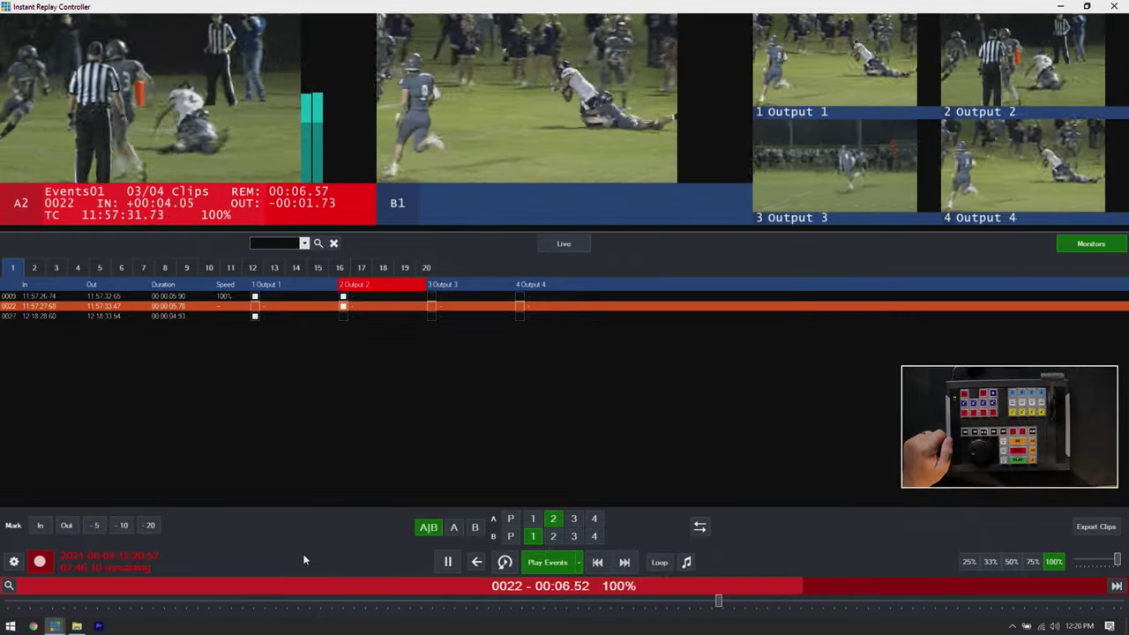
{"action": "key", "text": "Down"}
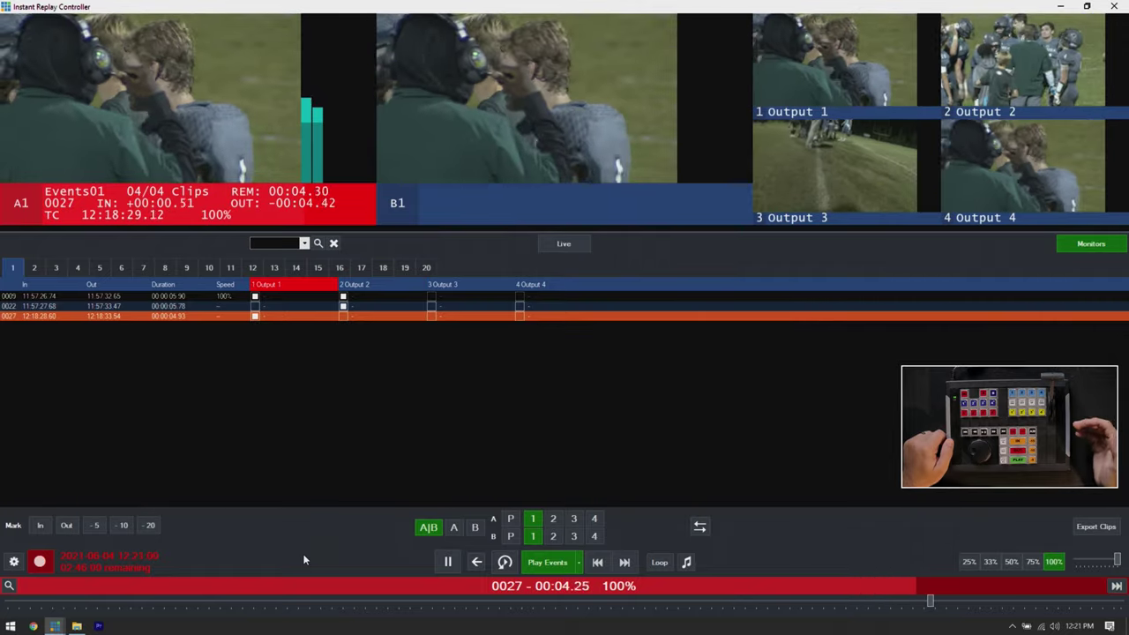
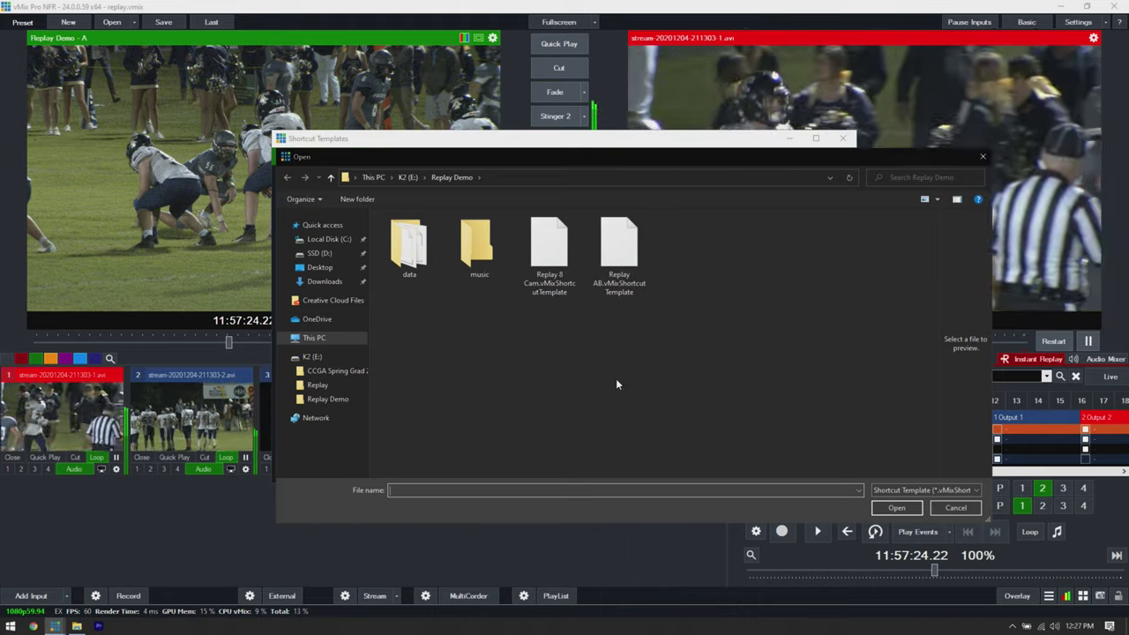
Step: Import the Replay AB shortcut template and apply it, confirming the replacement of the existing shortcuts
{"action": "left_click", "coordinate": [626, 287]}
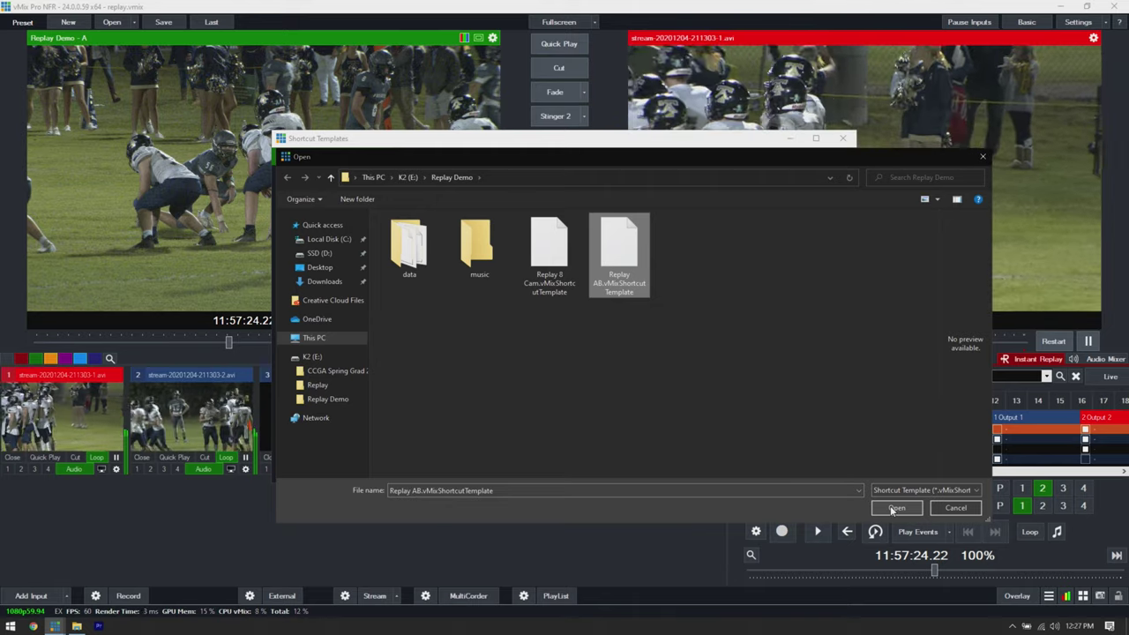
{"action": "left_click", "coordinate": [894, 509]}
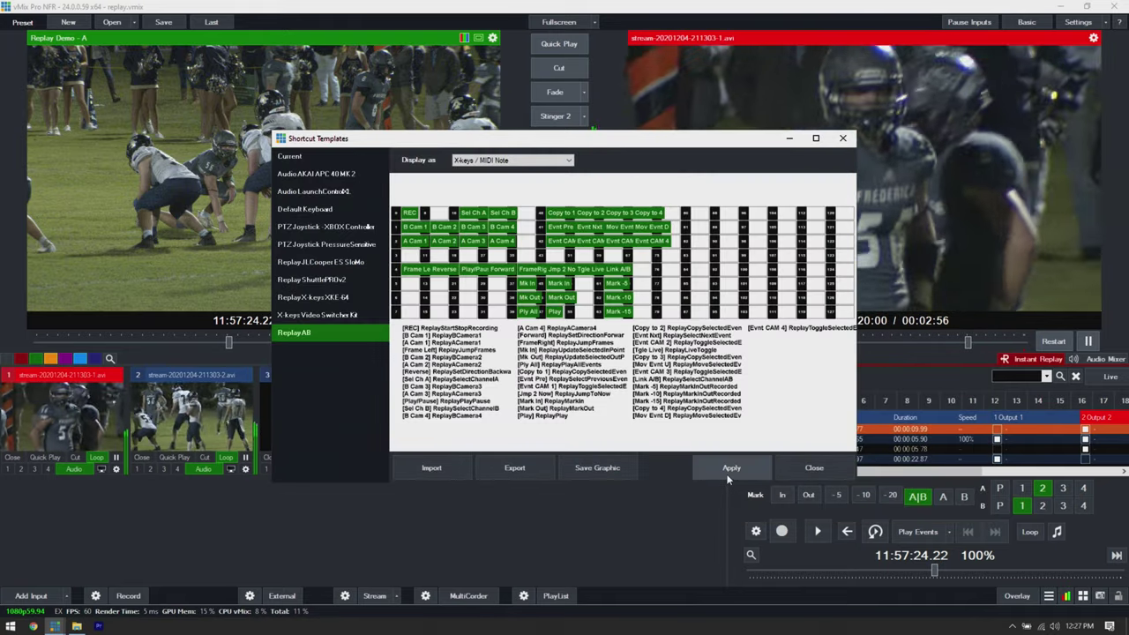
{"action": "left_click", "coordinate": [729, 474]}
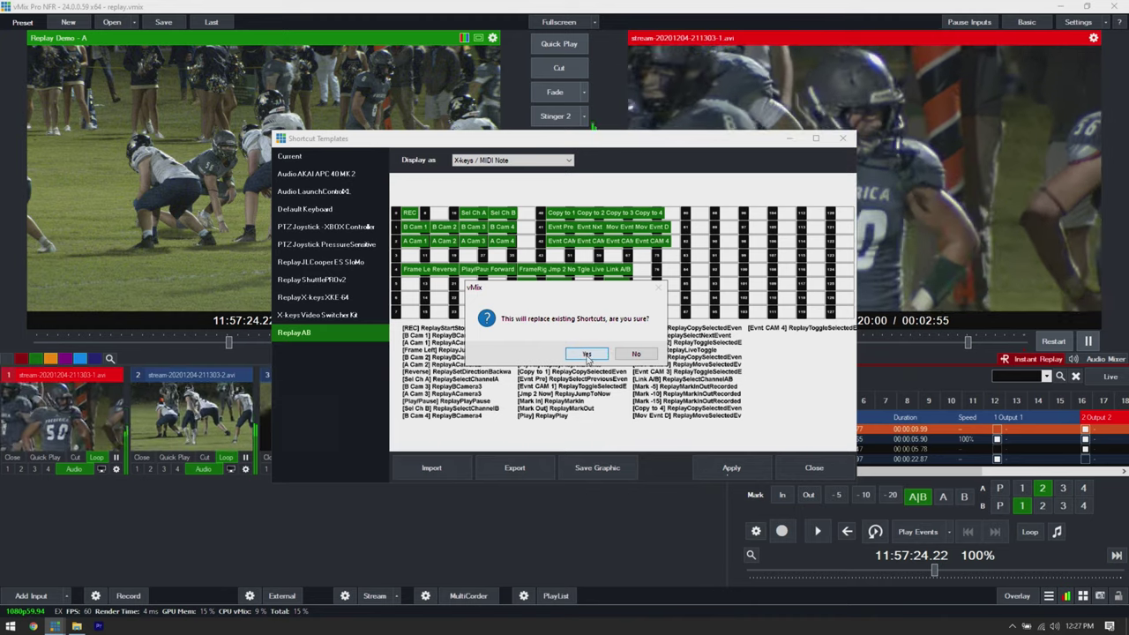
{"action": "left_click", "coordinate": [587, 354]}
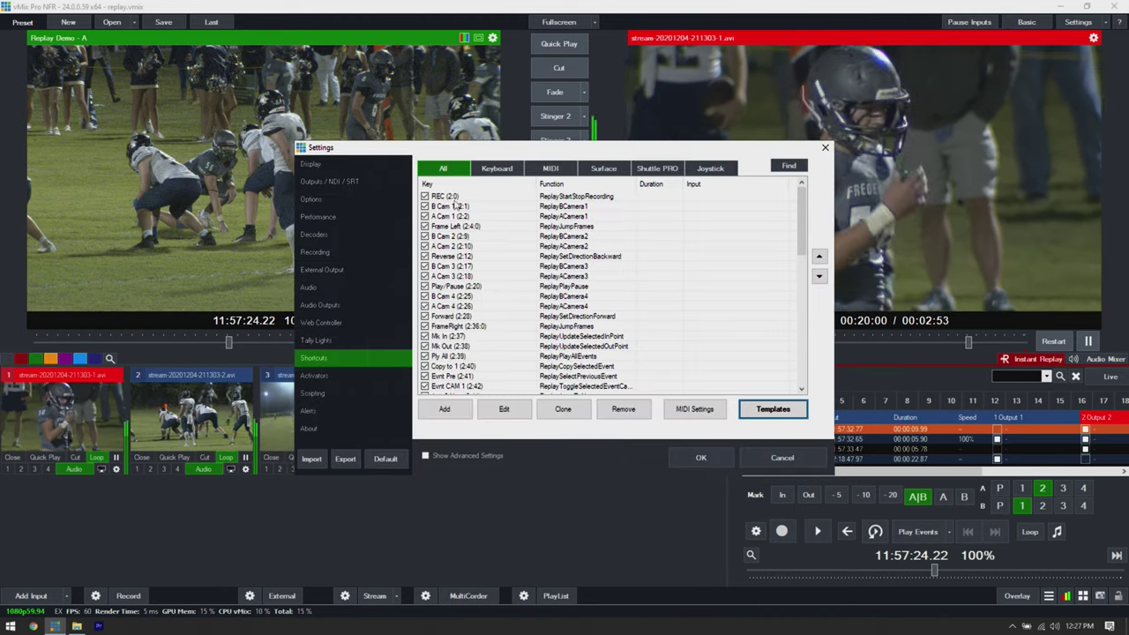
Step: In the activator devices, enable X-Keys Controller, disable StreamDeck Controller, and confirm the XKE-64 Jog/T-Bar mapping on MIDI channel 2
{"action": "left_click", "coordinate": [332, 371]}
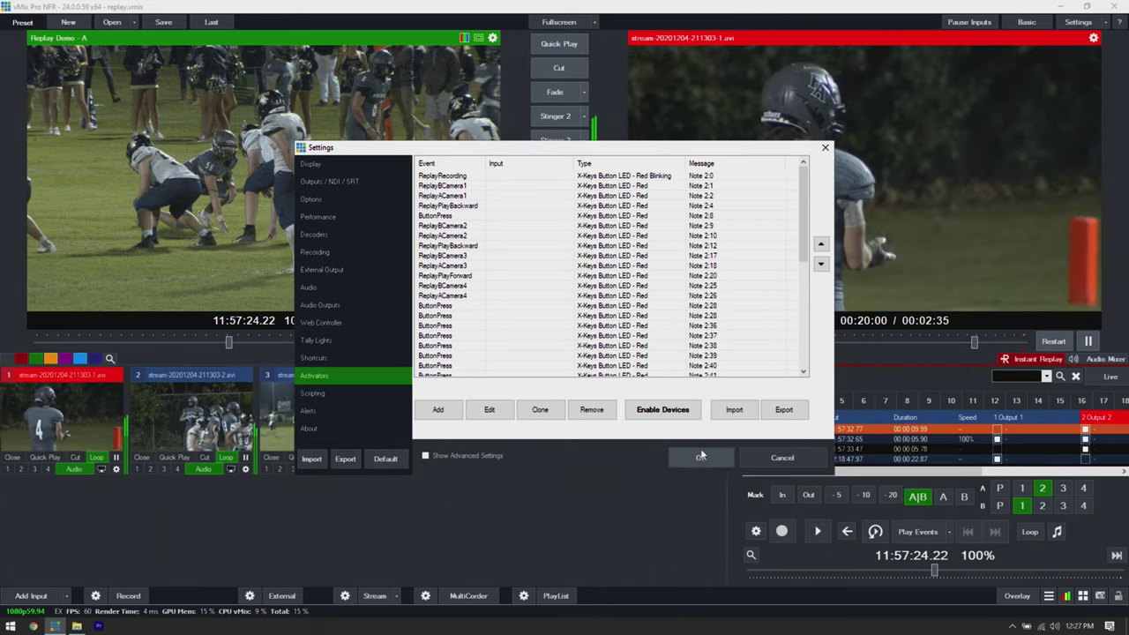
{"action": "left_click", "coordinate": [663, 411]}
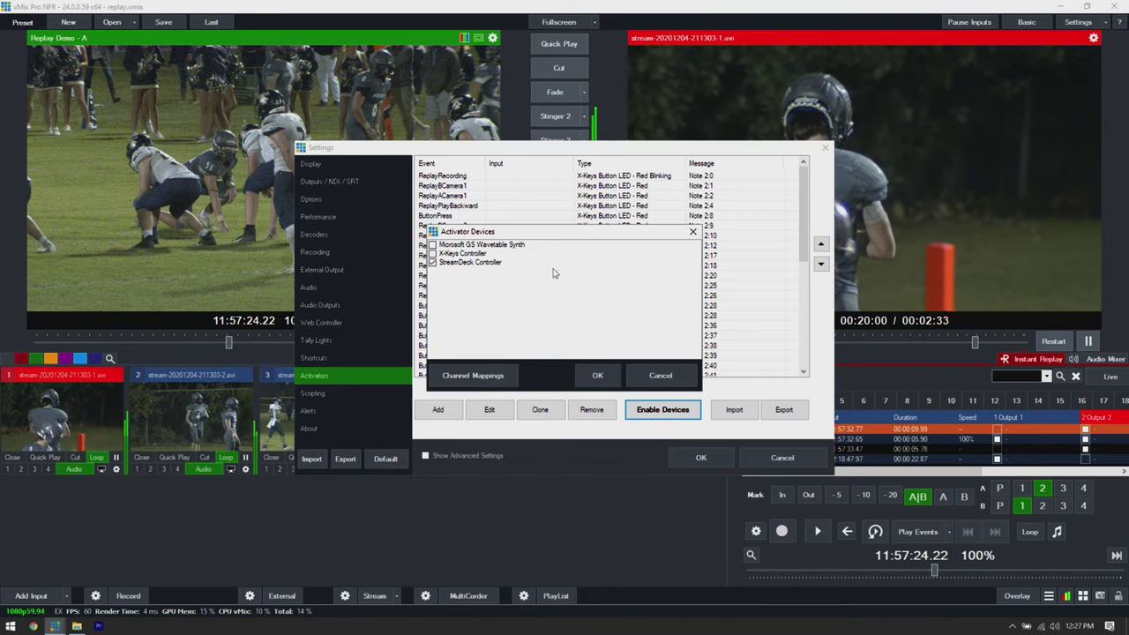
{"action": "left_click", "coordinate": [433, 254]}
{"action": "left_click", "coordinate": [433, 263]}
{"action": "left_click", "coordinate": [470, 375]}
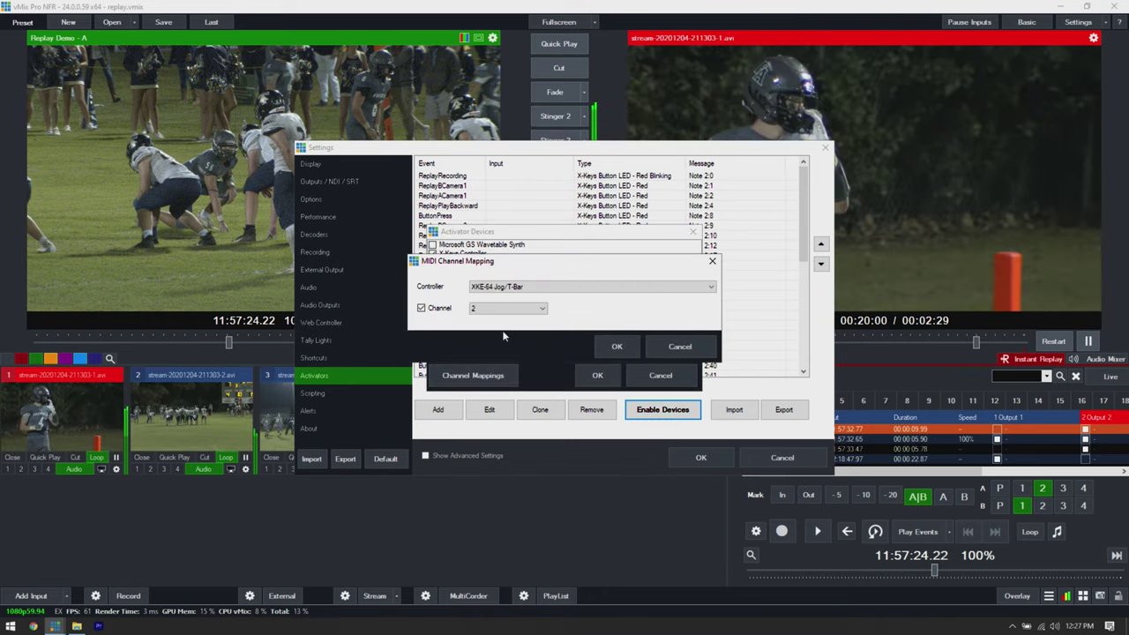
{"action": "left_click", "coordinate": [616, 345]}
{"action": "left_click", "coordinate": [597, 375]}
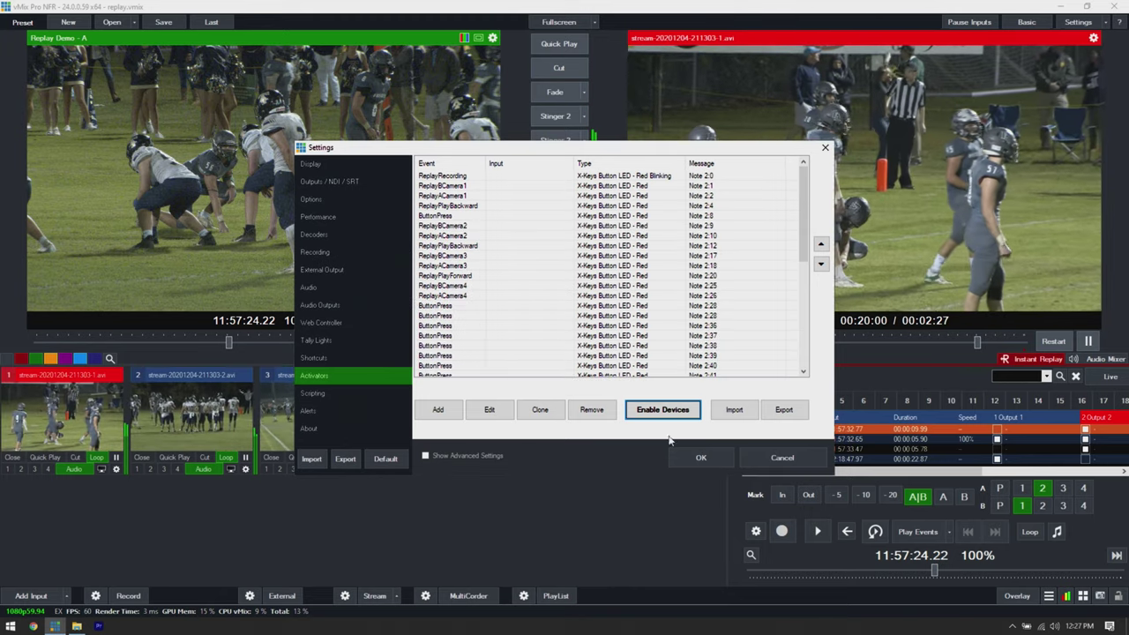
Step: Confirm the activator settings and open the Instant Replay controller in its own window
{"action": "left_click", "coordinate": [701, 457]}
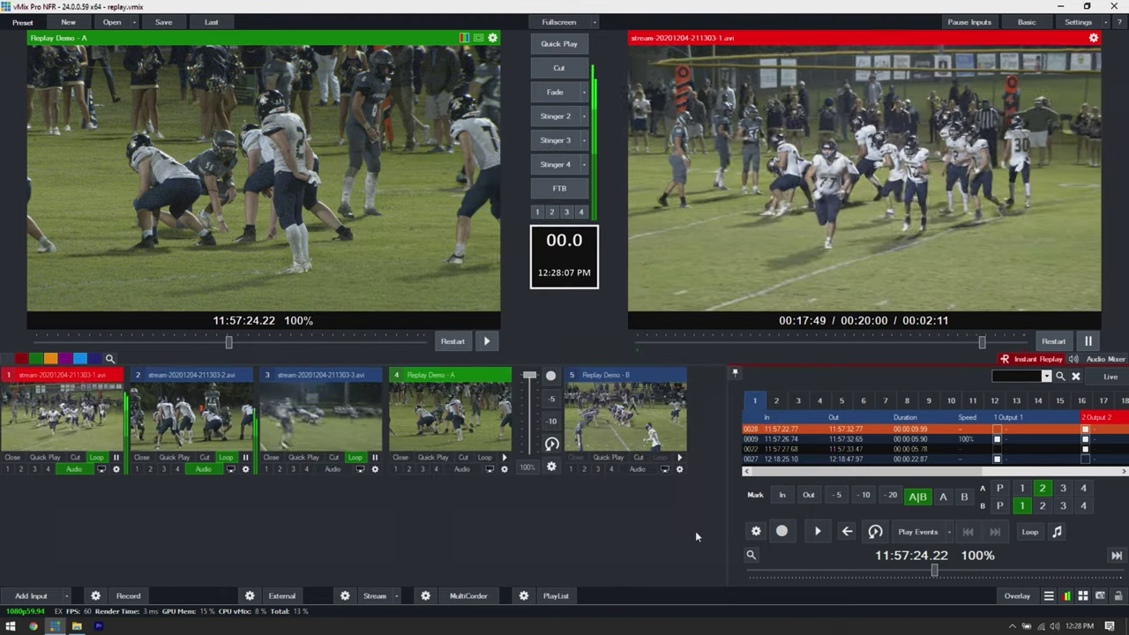
{"action": "left_click", "coordinate": [736, 374]}
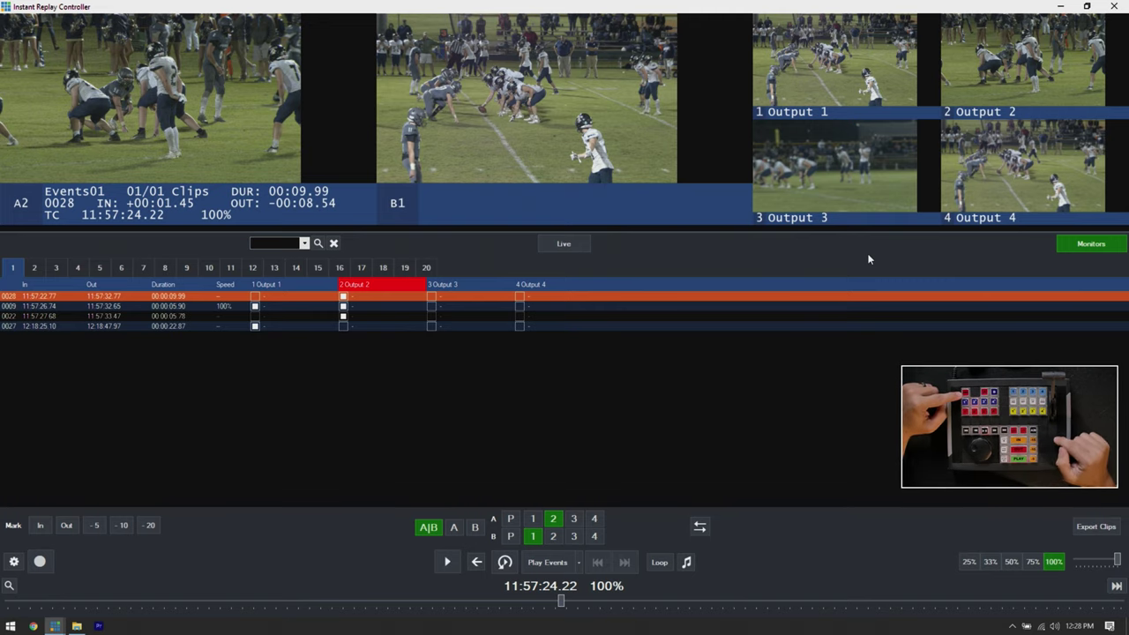
Step: Start replay recording in live mode and stop it again
{"action": "key", "text": "r"}
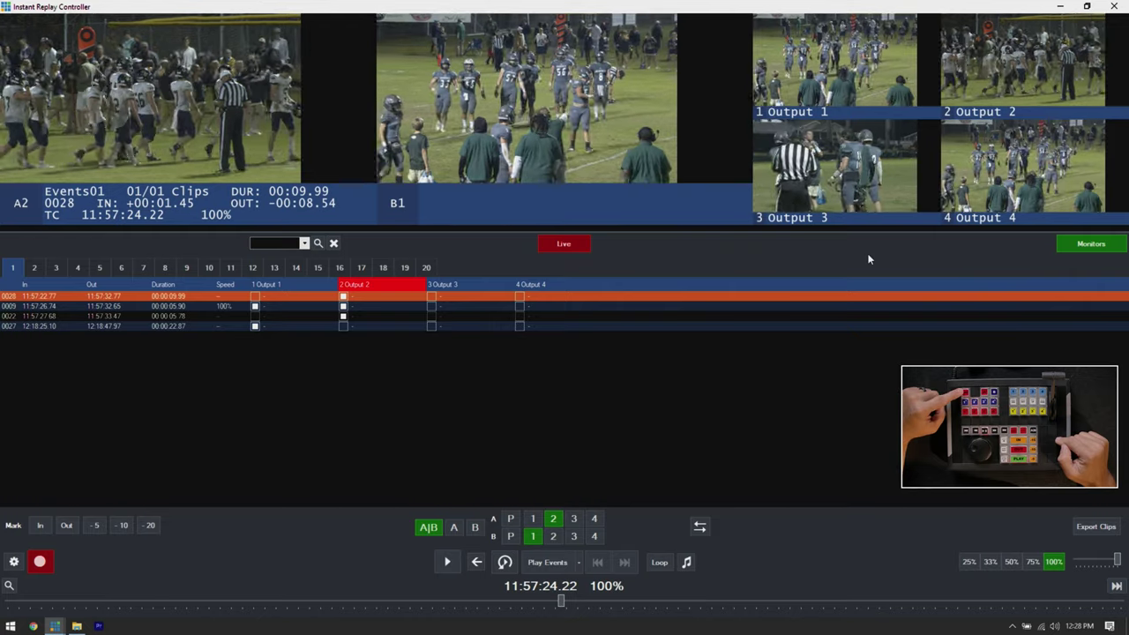
{"action": "key", "text": "r"}
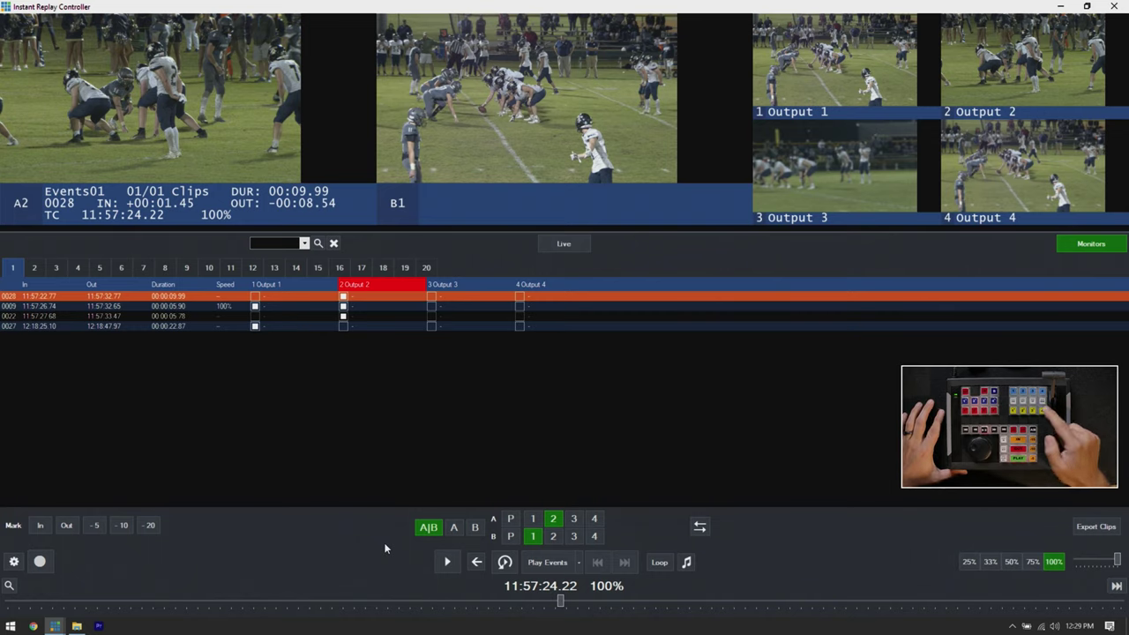
Step: Play channels A and B together in reverse on cameras 3 and 2, then switch both to camera 1 and control only channel A
{"action": "key", "text": "a"}
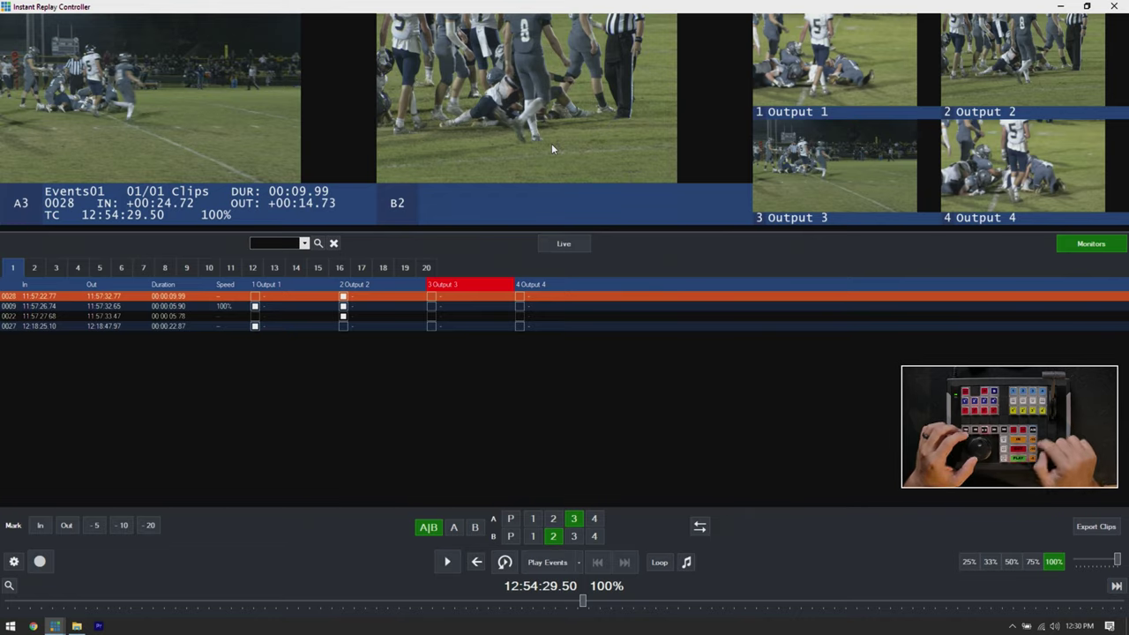
{"action": "key", "text": "space"}
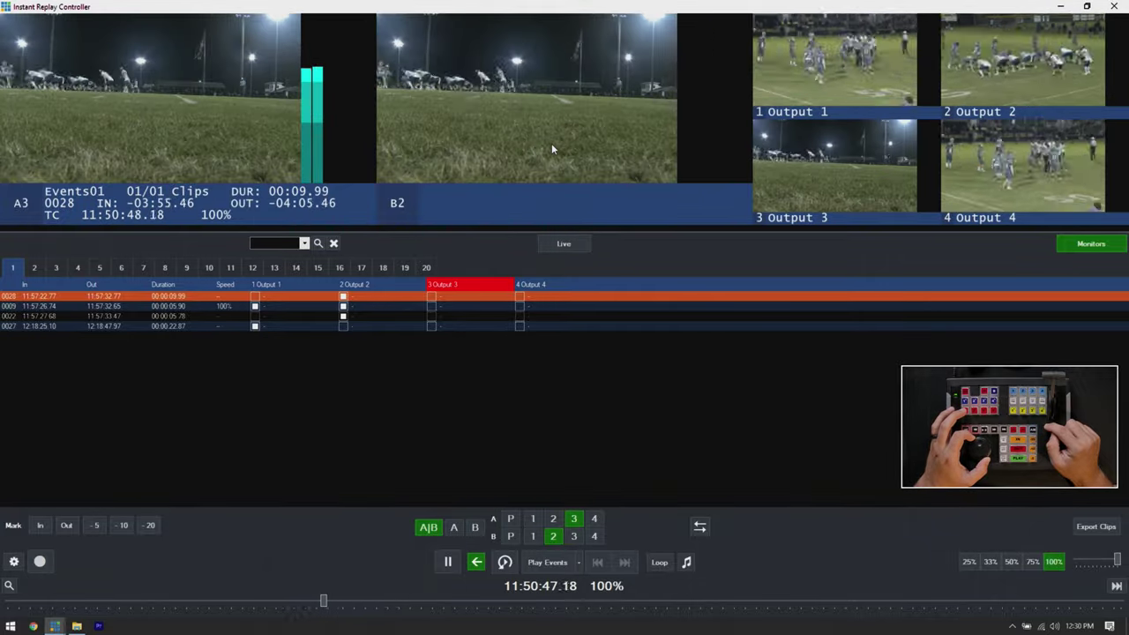
{"action": "key", "text": "1"}
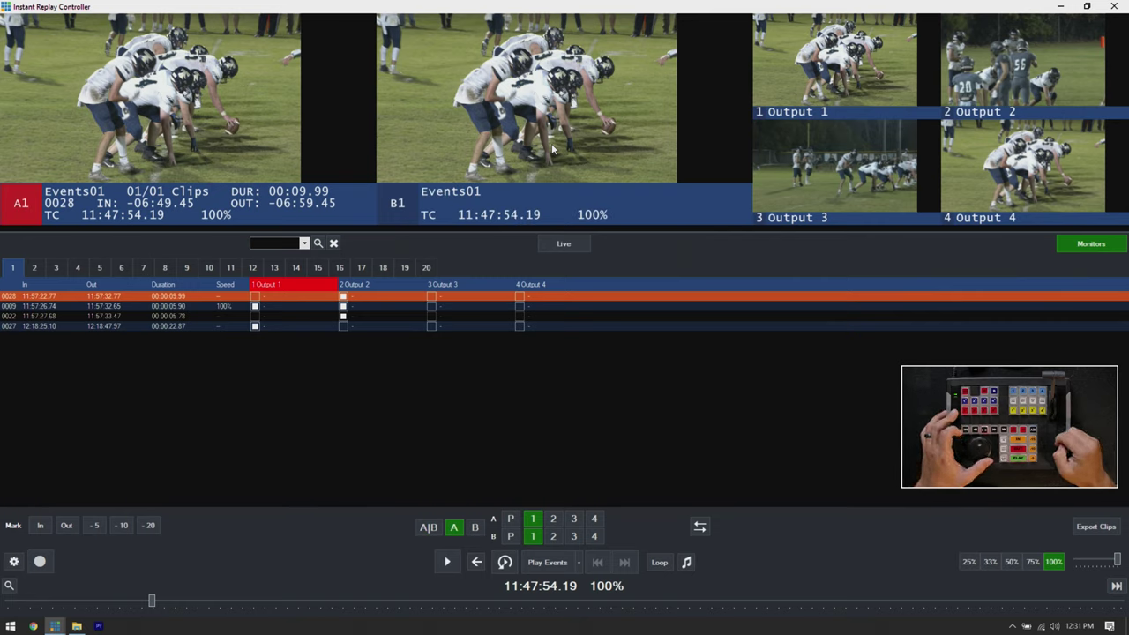
Step: Jog channel A back slightly and play it forward at 100% on camera 1 while channel B stays paused
{"action": "key", "text": "space"}
{"action": "key", "text": "space"}
{"action": "key", "text": "space"}
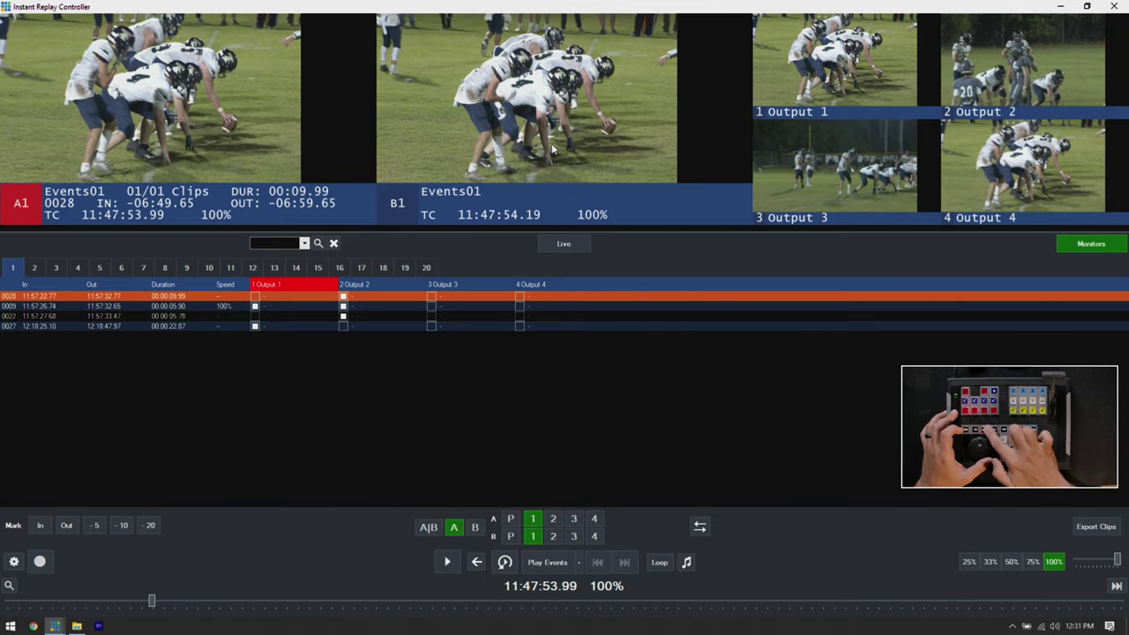
{"action": "key", "text": "space"}
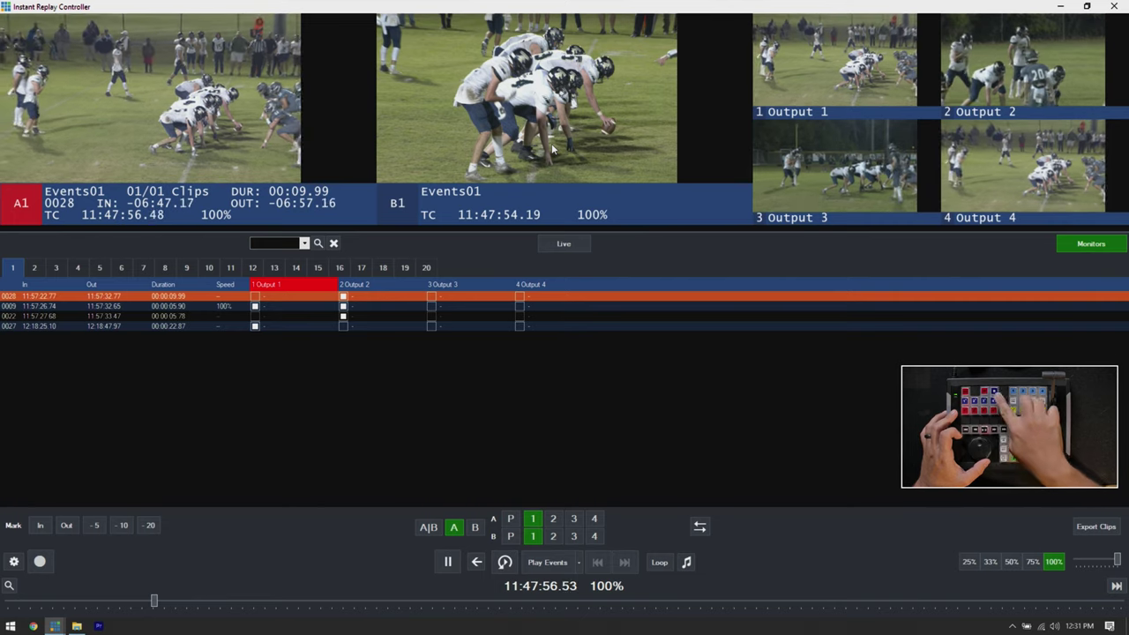
Step: Select channel B, switch it to camera 2, and play it in reverse independently of channel A
{"action": "key", "text": "b"}
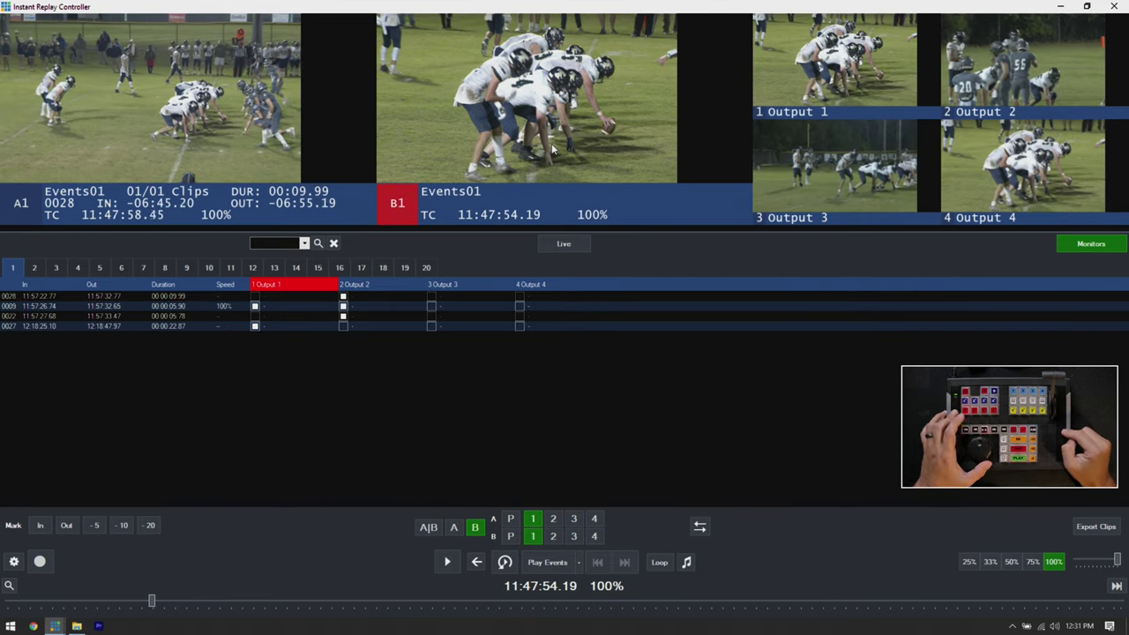
{"action": "key", "text": "2"}
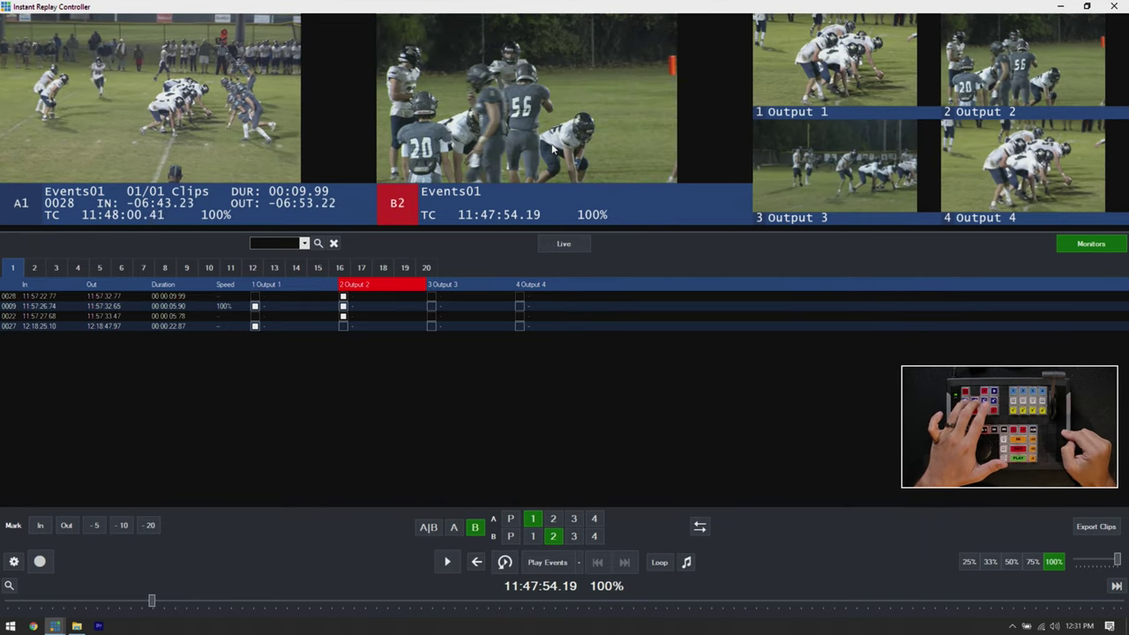
{"action": "key", "text": "1"}
{"action": "key", "text": "2"}
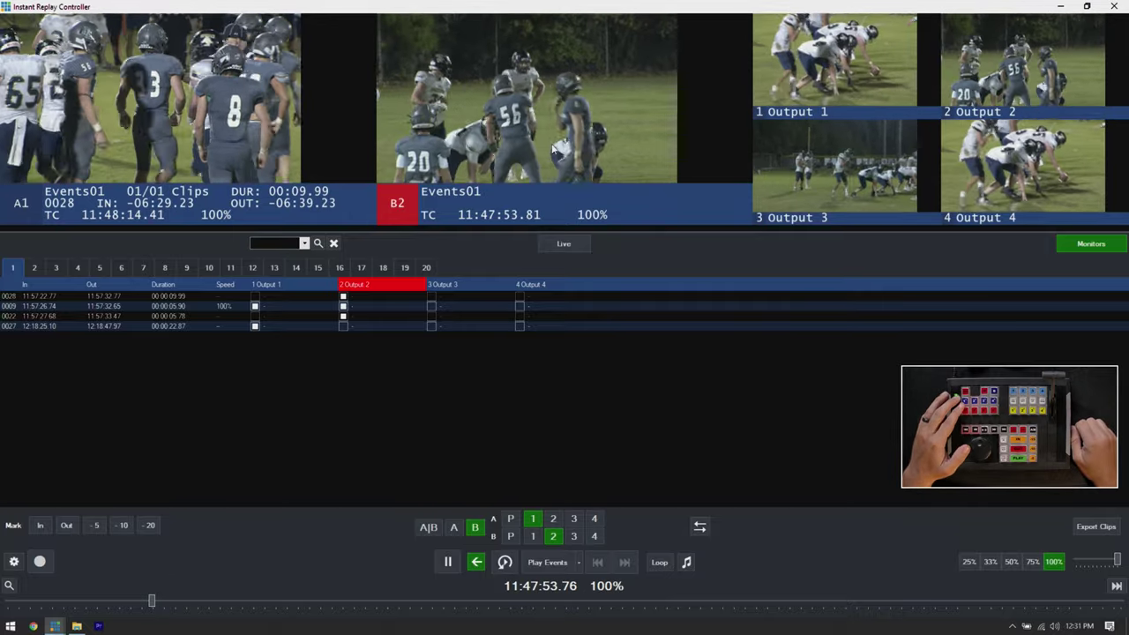
Step: Select channel A, pause it, and resume forward playback at 46% speed
{"action": "key", "text": "a"}
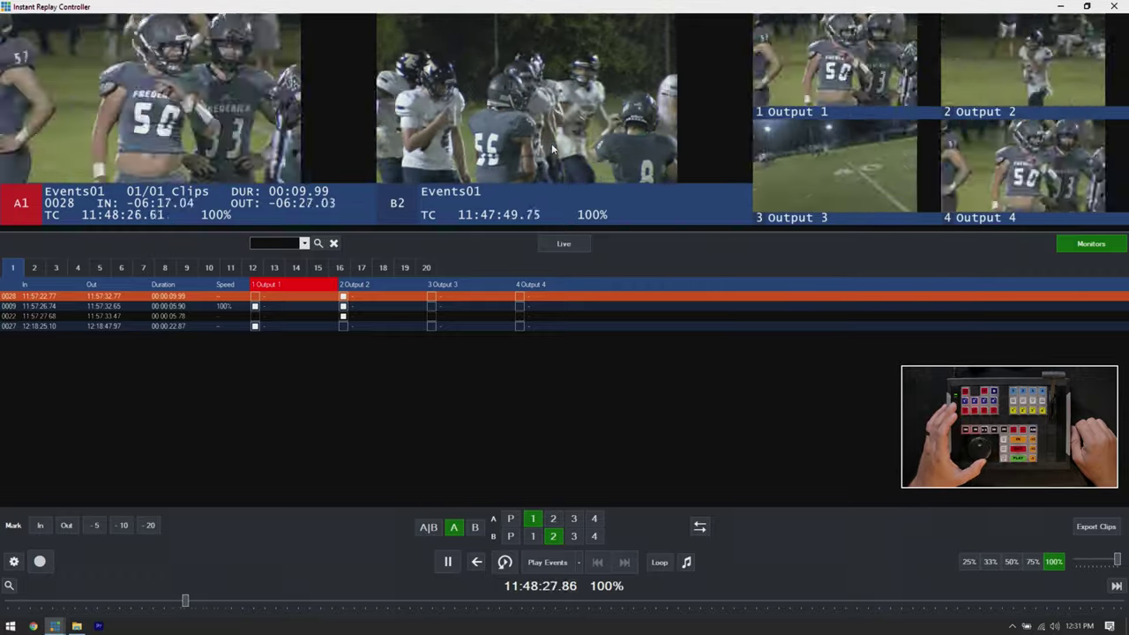
{"action": "key", "text": "space"}
{"action": "key", "text": "j"}
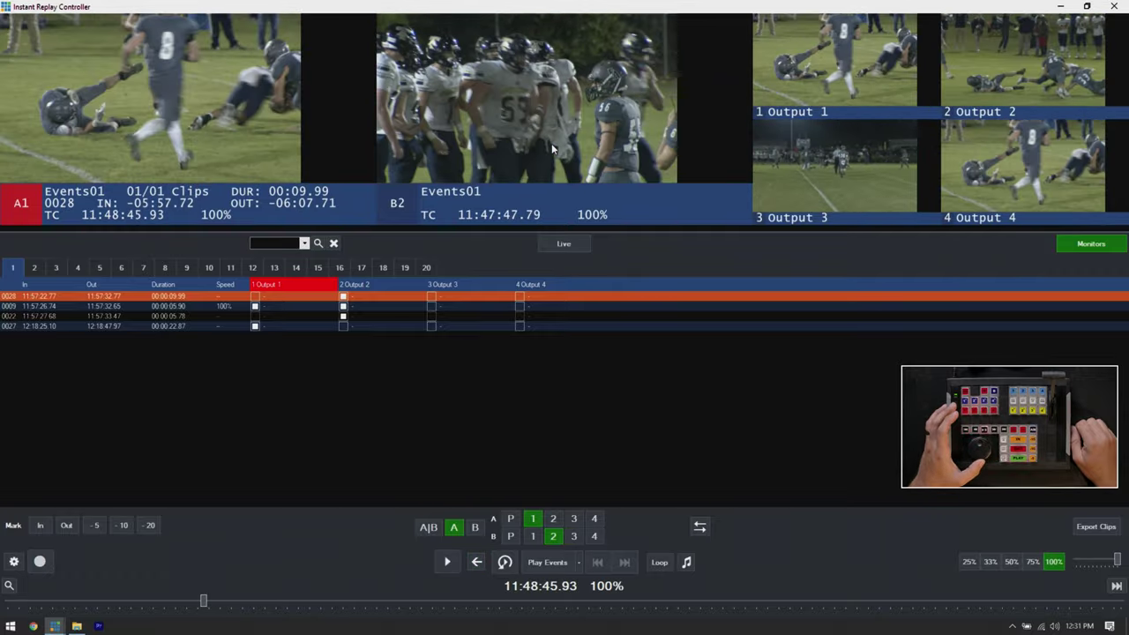
{"action": "key", "text": "k"}
{"action": "key", "text": "space"}
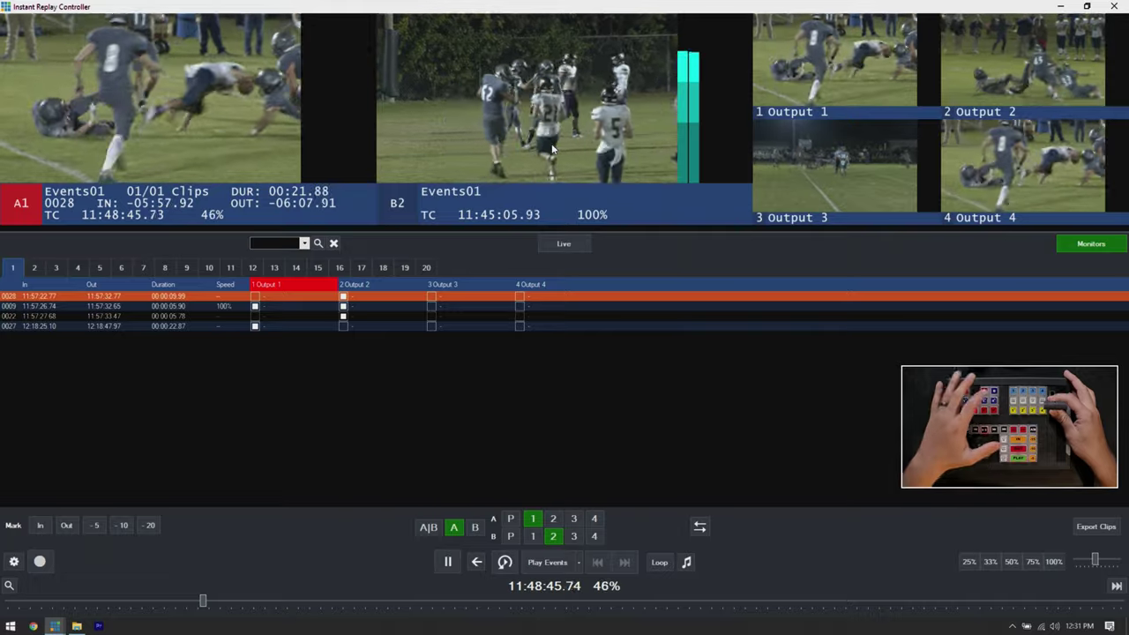
Step: Select channel B, pause it at timecode 11:48:00.21, and resume forward playback at 99% speed
{"action": "key", "text": "b"}
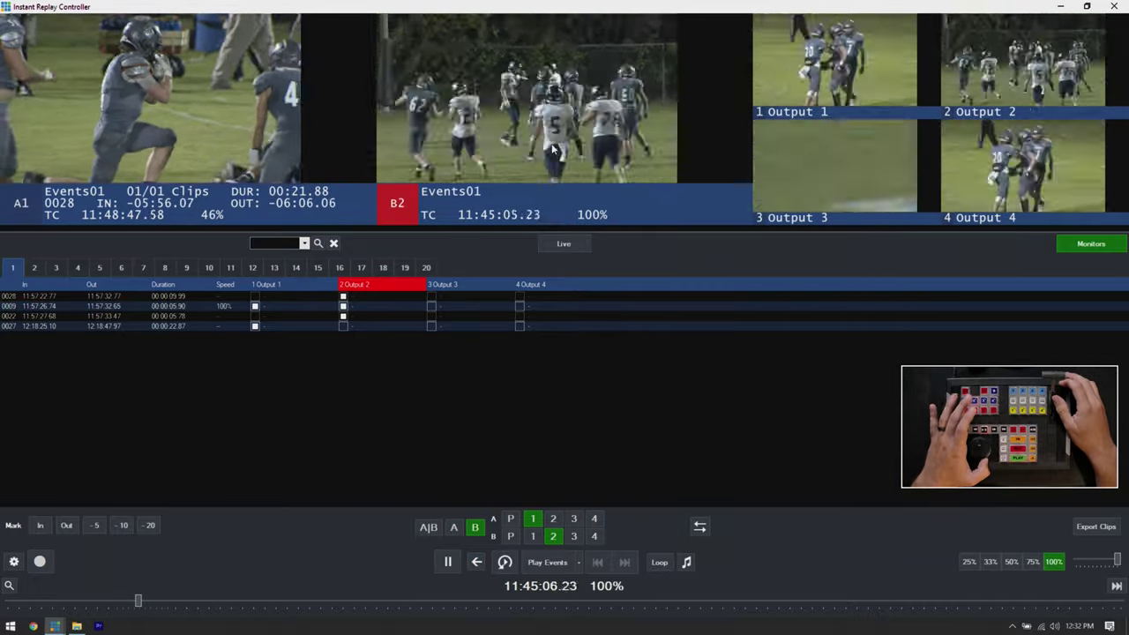
{"action": "key", "text": "space"}
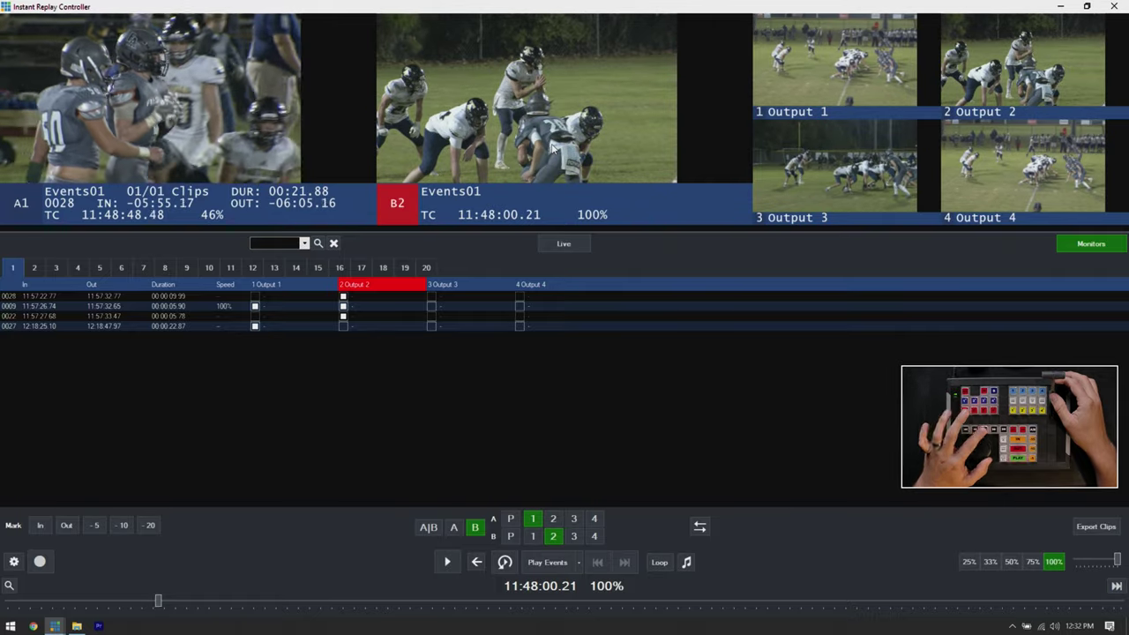
{"action": "key", "text": "space"}
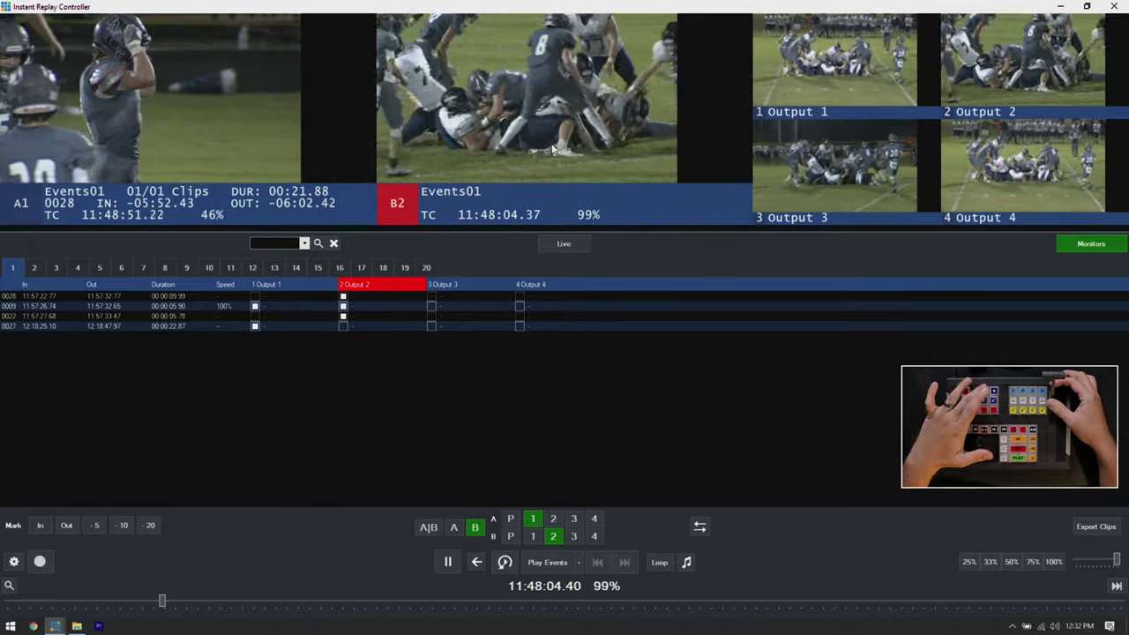
Step: Raise channel A's playback speed to 99%, then pause channel B and resume it at 100%
{"action": "key", "text": "a"}
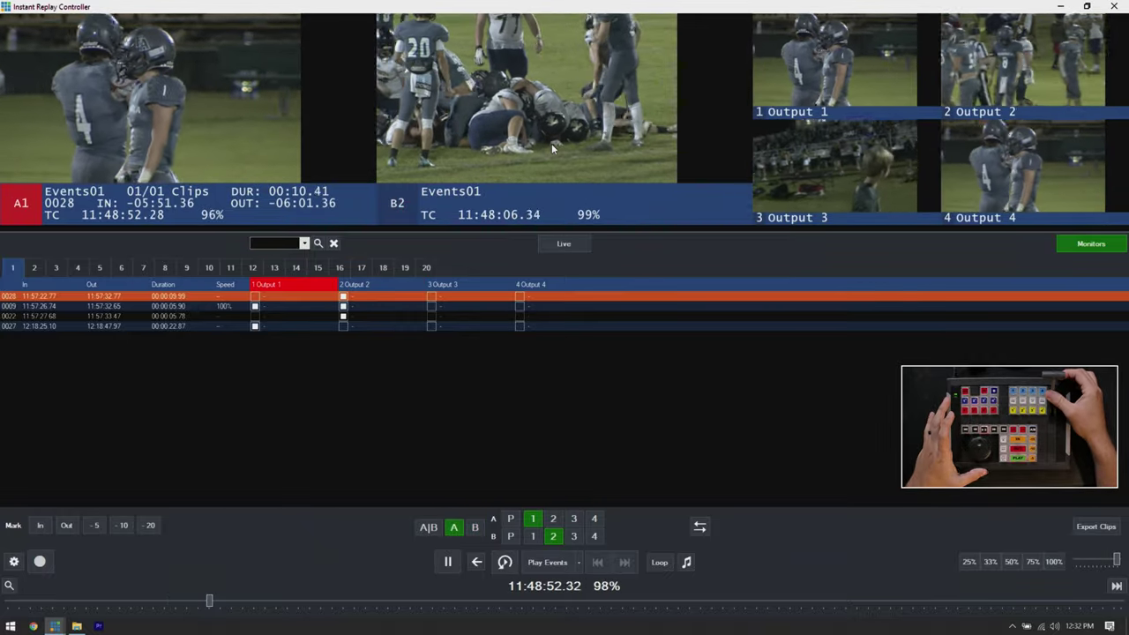
{"action": "key", "text": "b"}
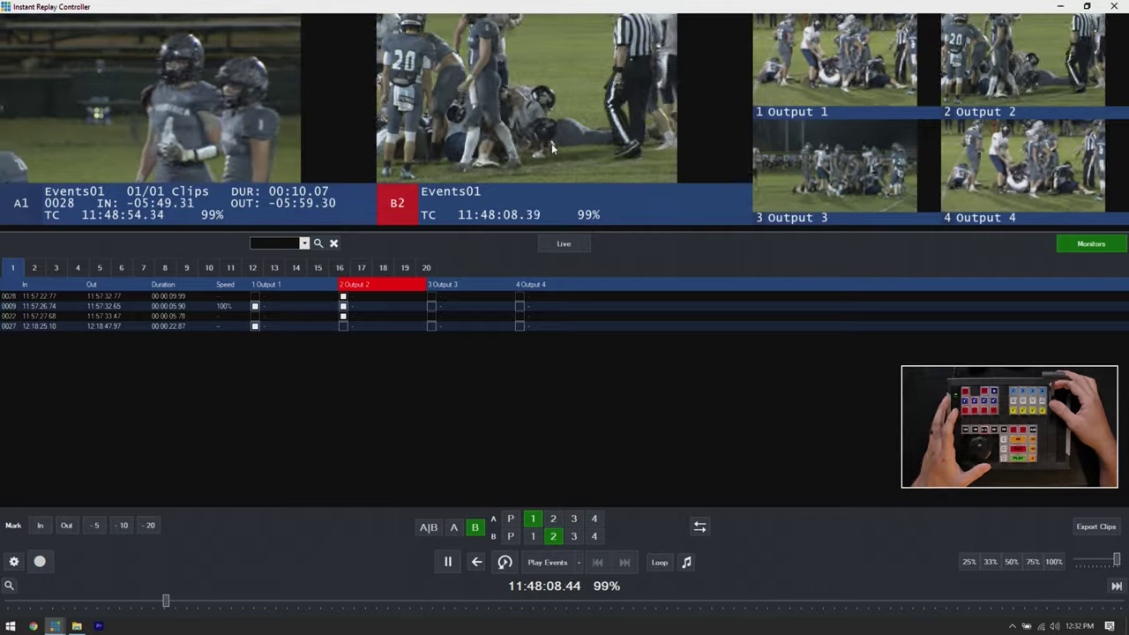
{"action": "key", "text": "space"}
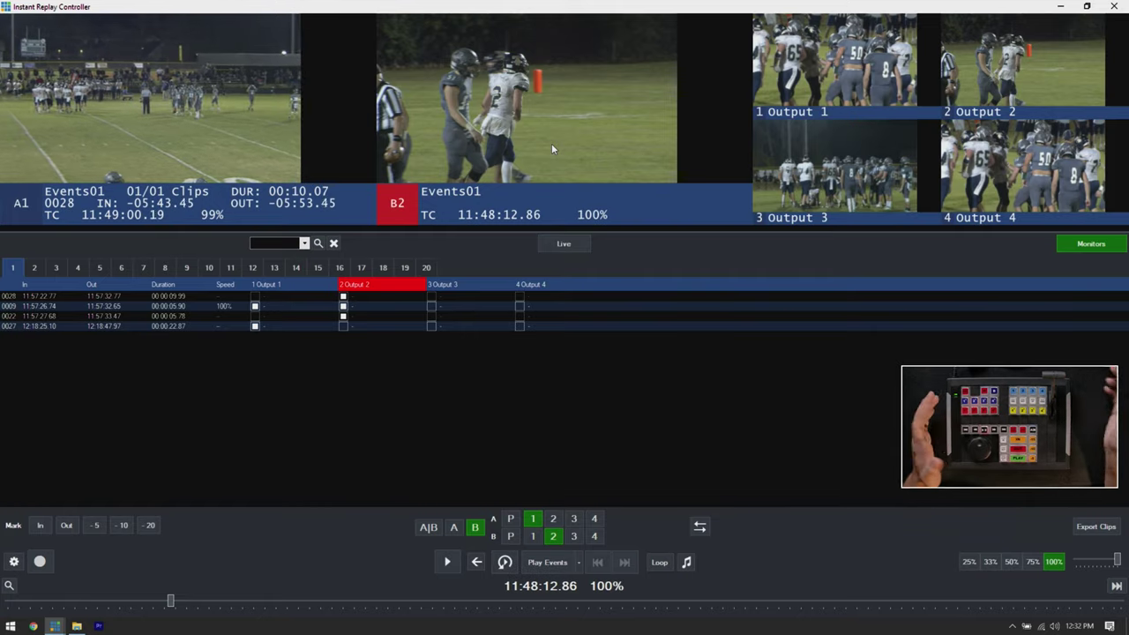
{"action": "key", "text": "space"}
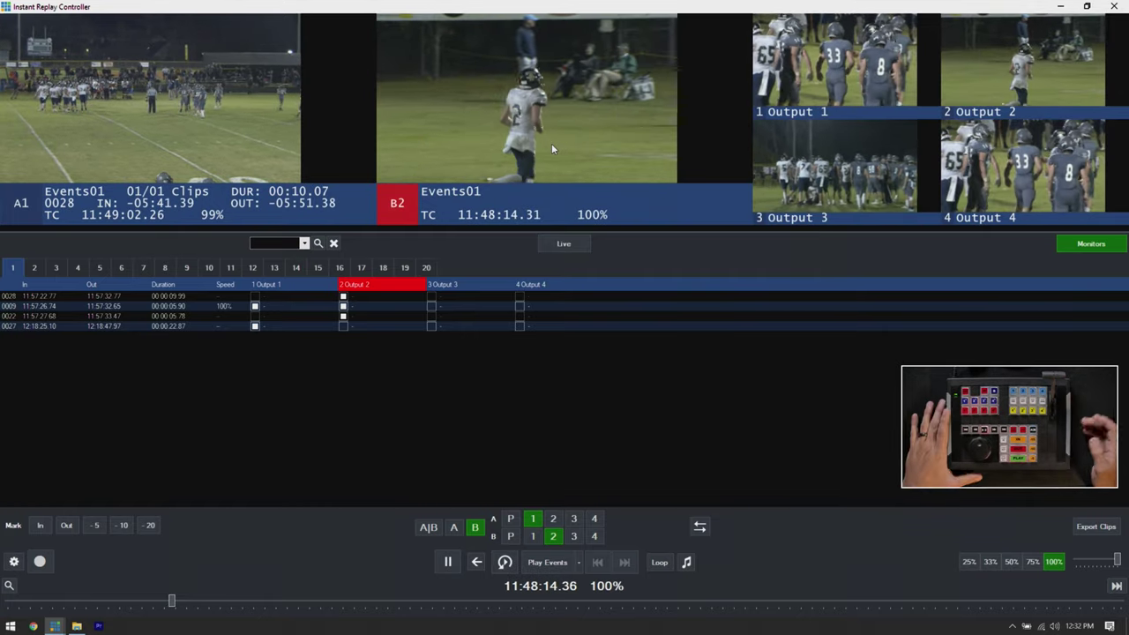